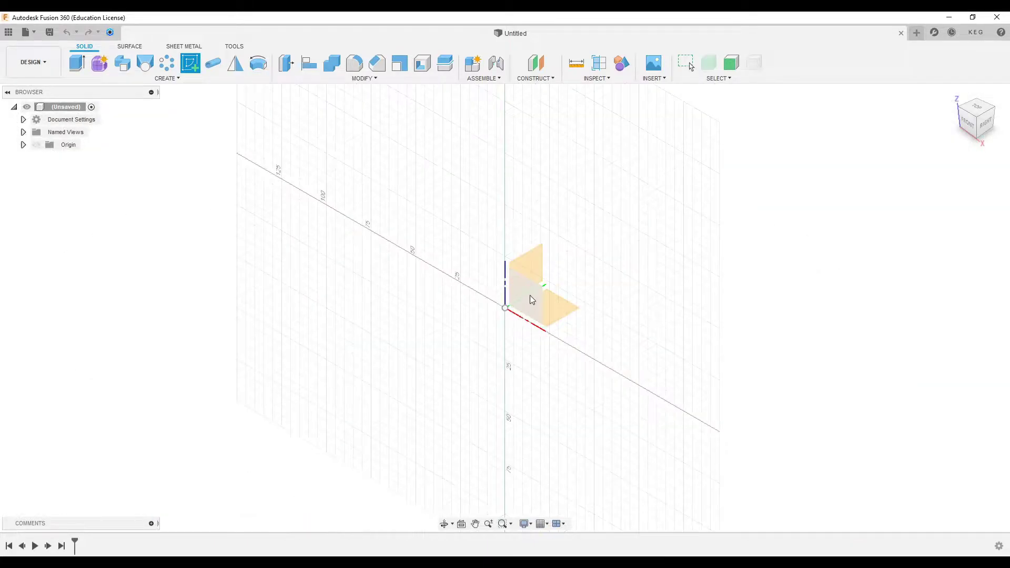
Start a sketch on the front XZ plane and draw two lines about 56 mm long as an inverted V centred above the origin.
click(521, 316)
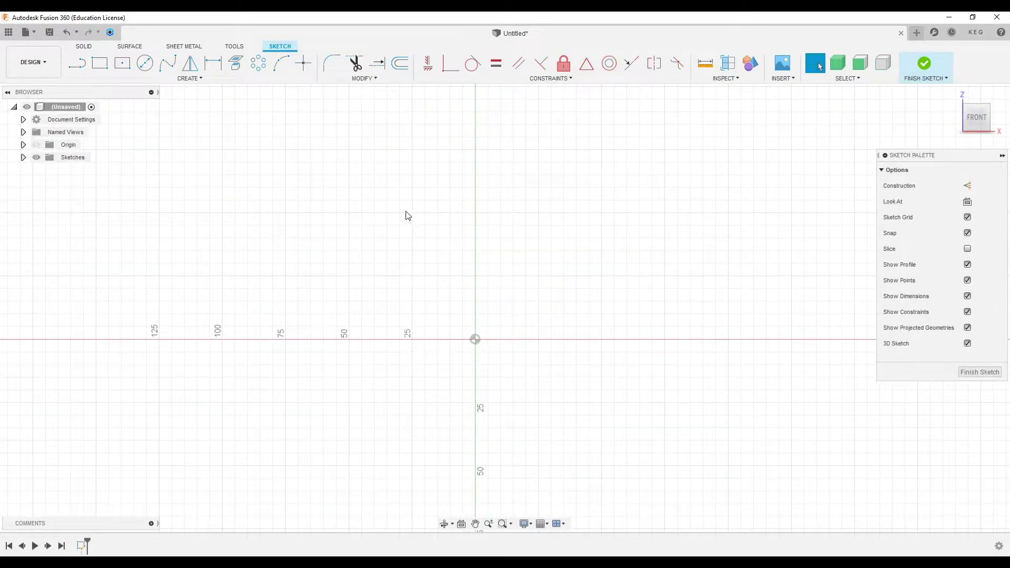
click(134, 81)
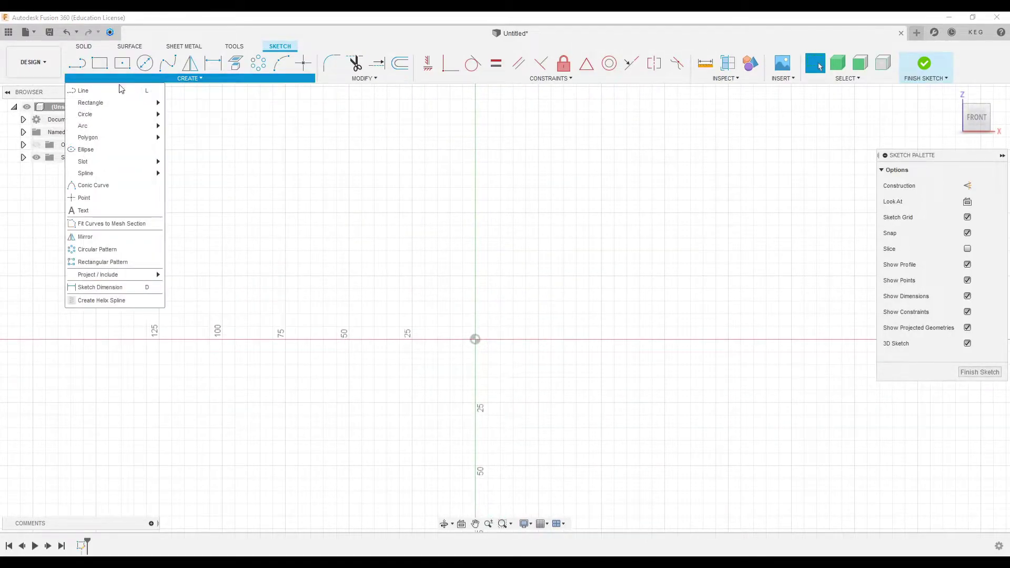
click(94, 91)
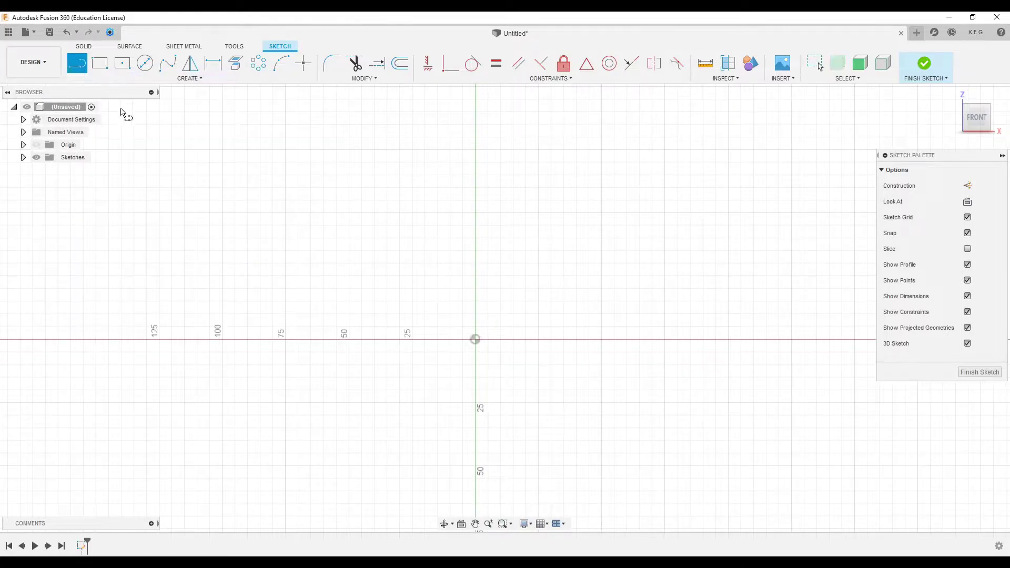
click(412, 275)
click(475, 150)
click(539, 276)
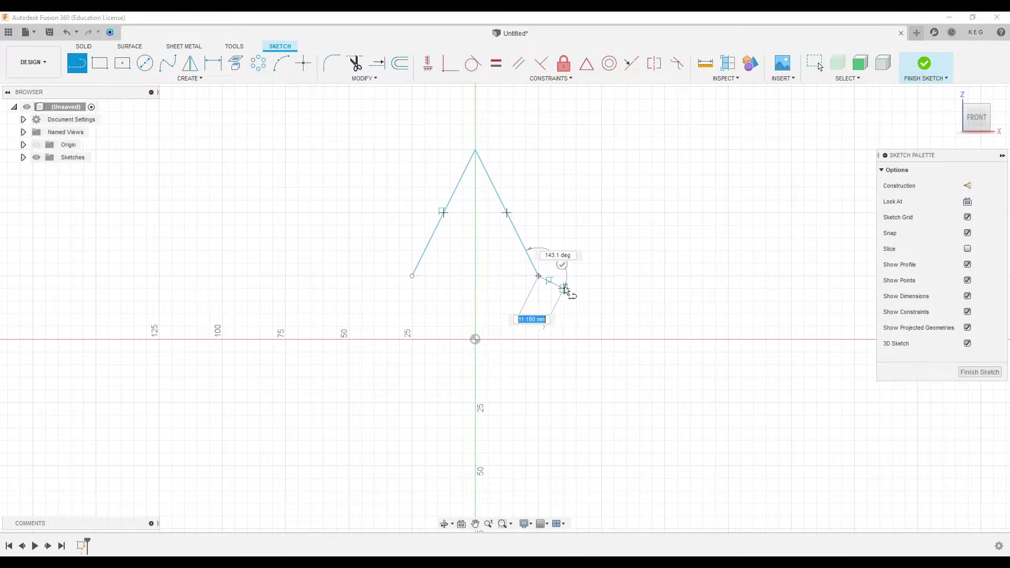
key(Escape)
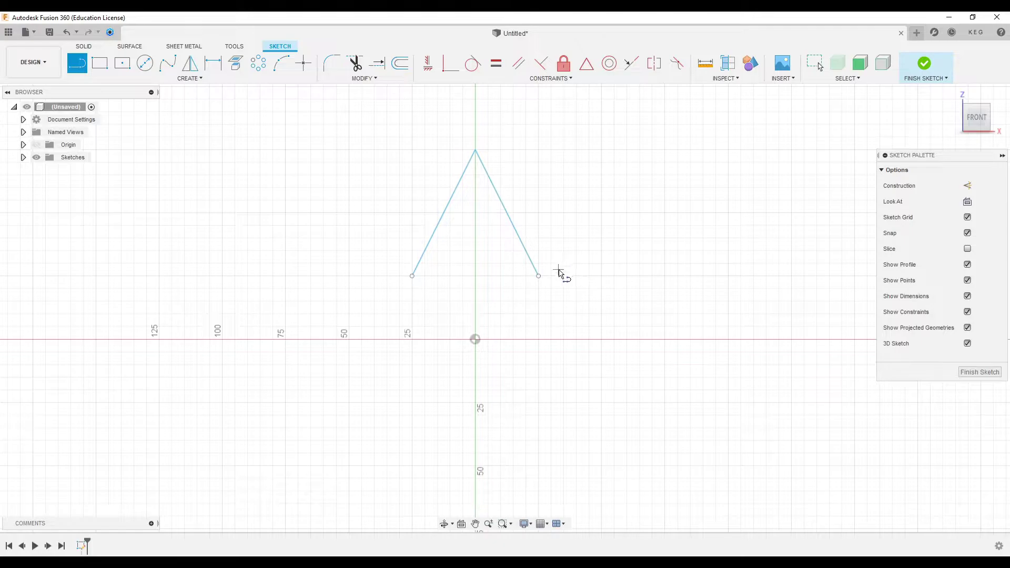
right_click(312, 162)
click(333, 169)
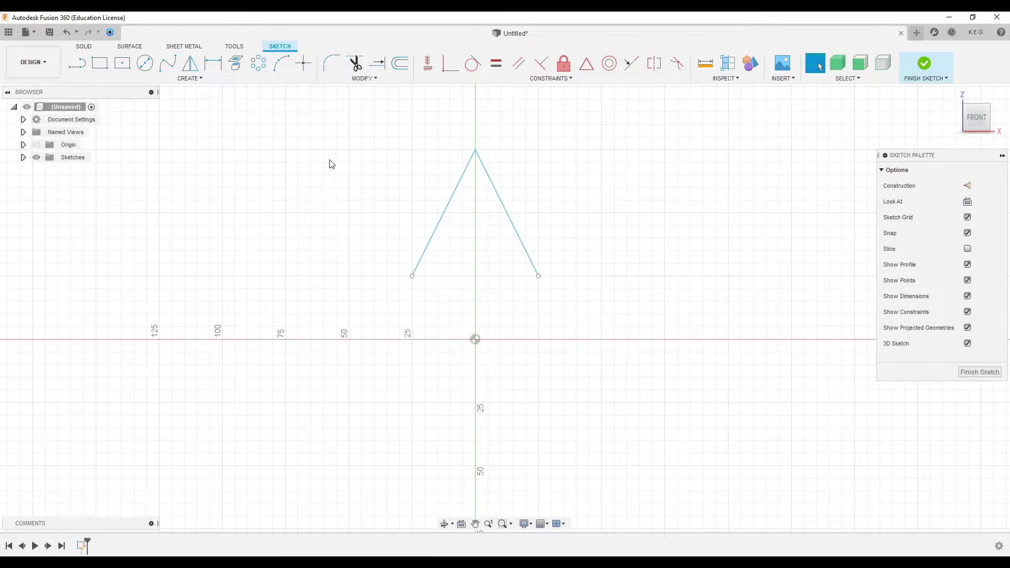
Create a full circular pattern of both lines around the origin with a quantity of 5.
click(253, 81)
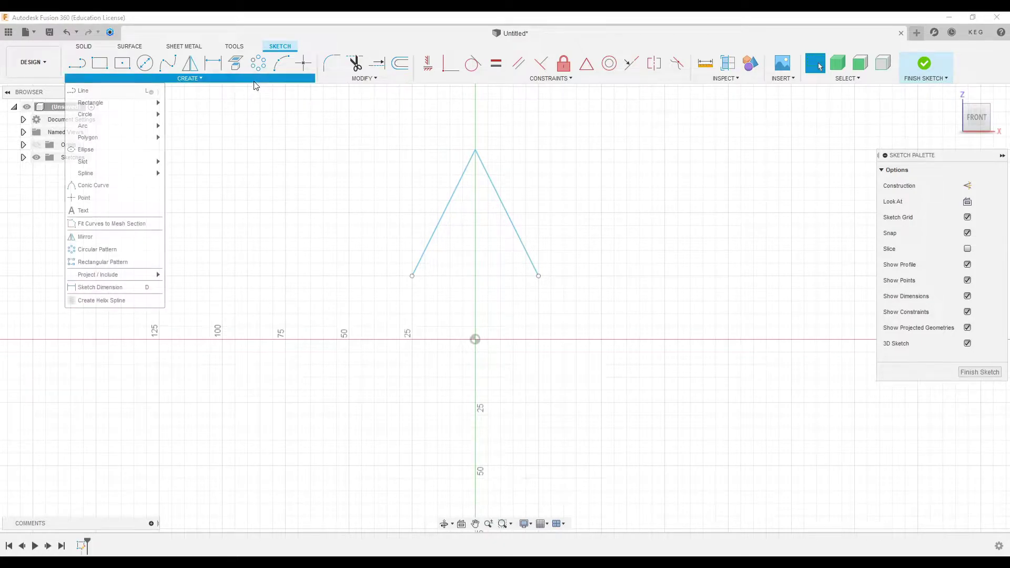
click(93, 249)
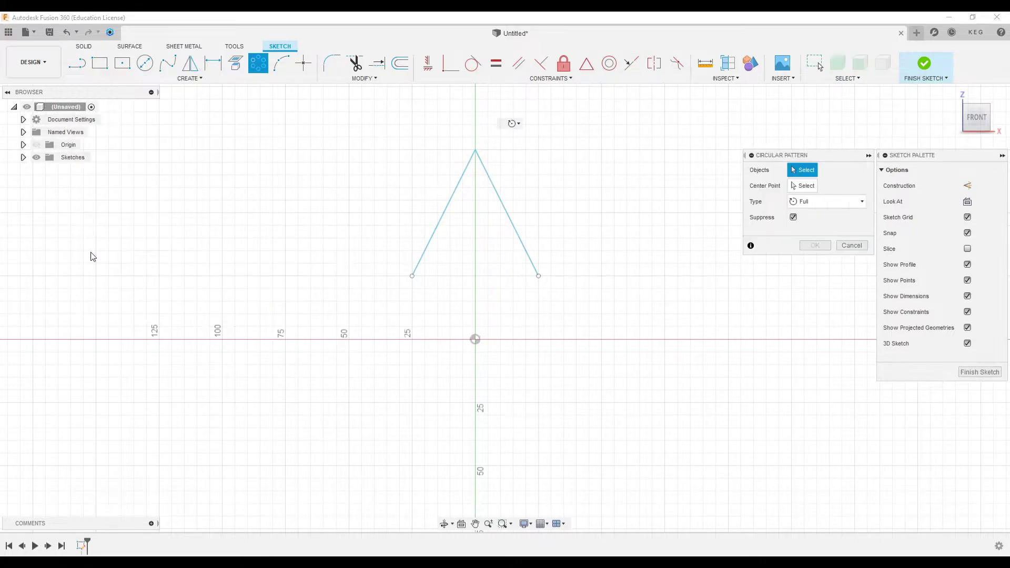
click(445, 221)
click(510, 229)
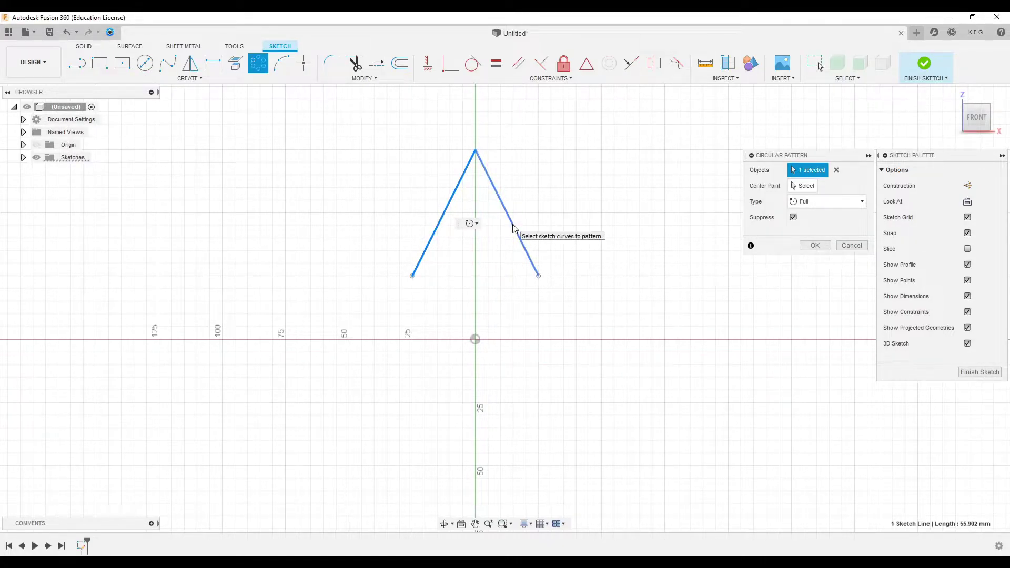
click(804, 188)
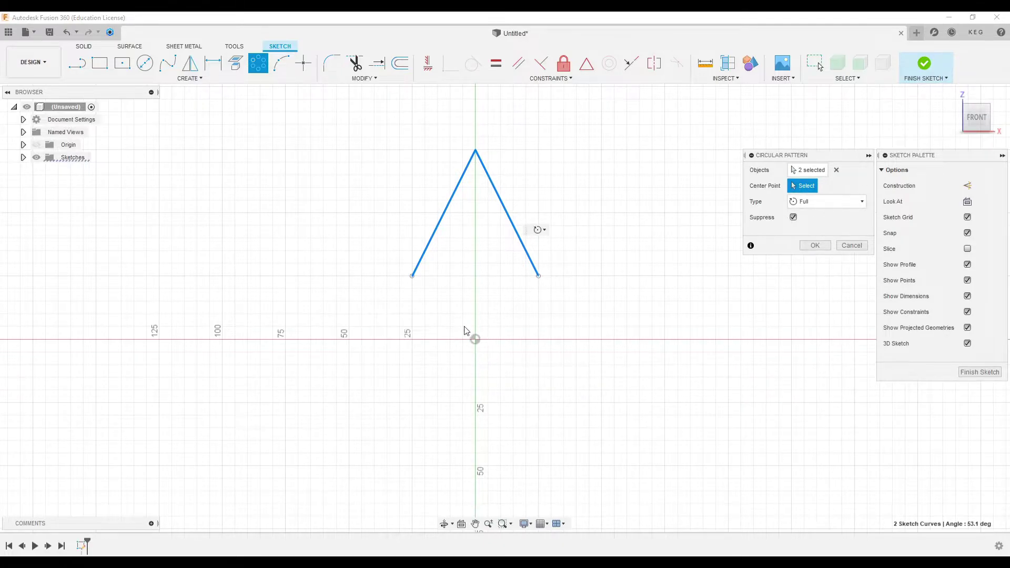
click(476, 339)
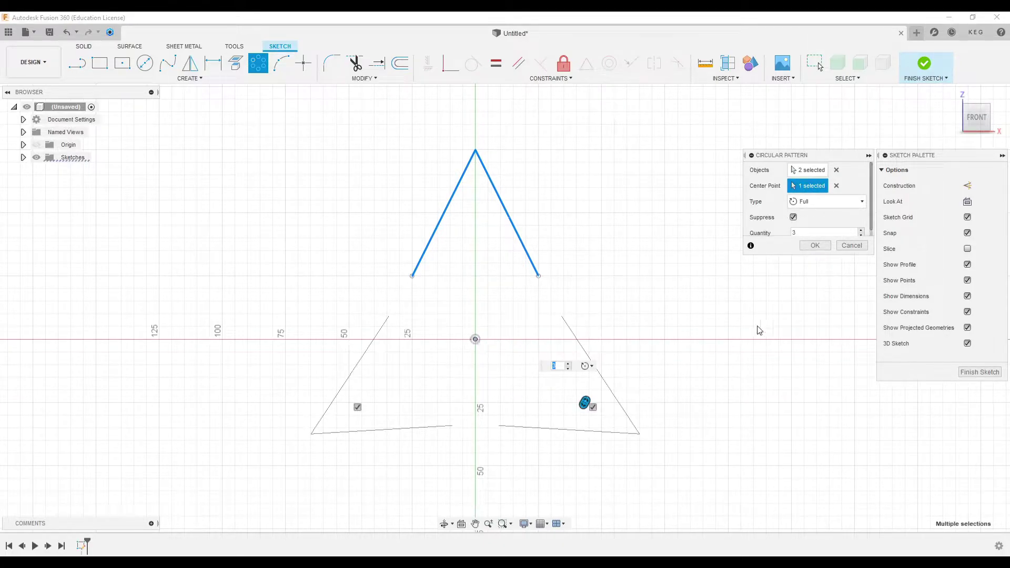
scroll(871, 208, down, 1)
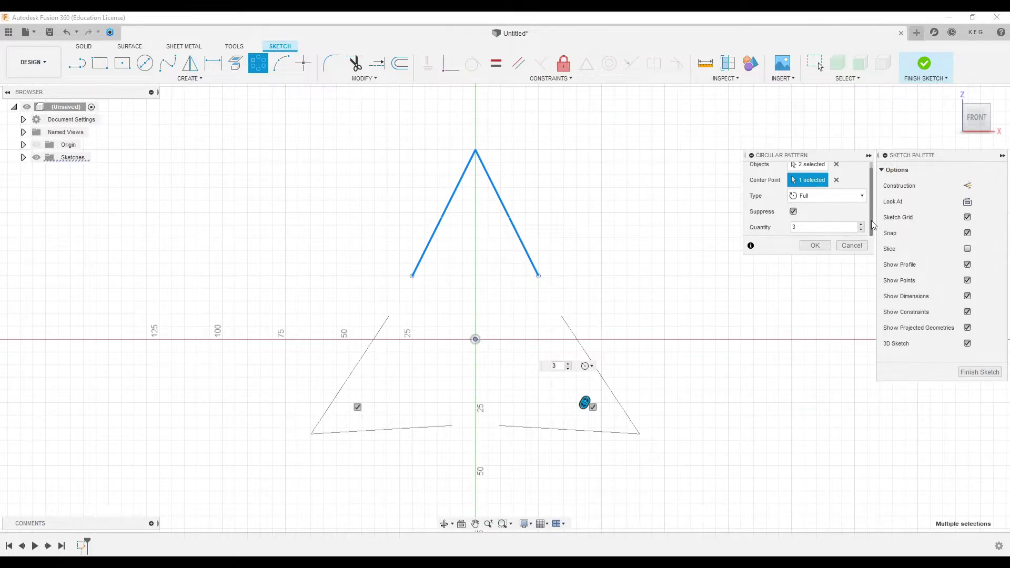
click(863, 224)
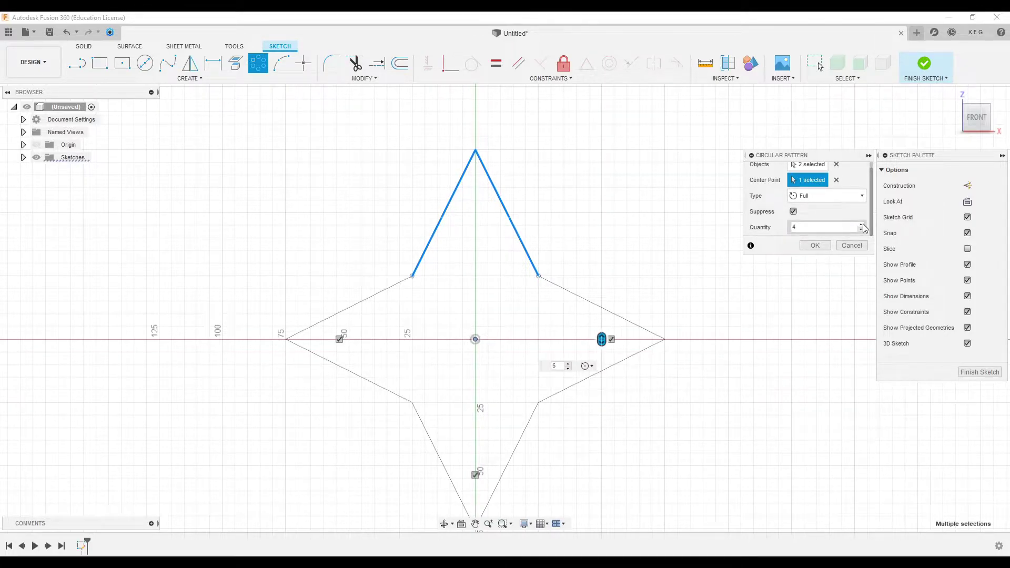
click(863, 224)
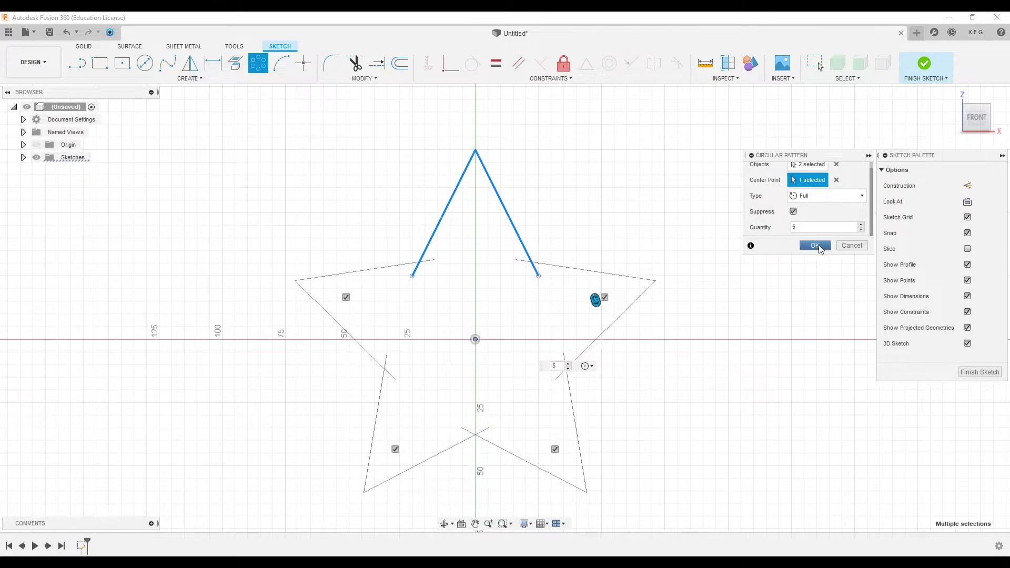
click(815, 246)
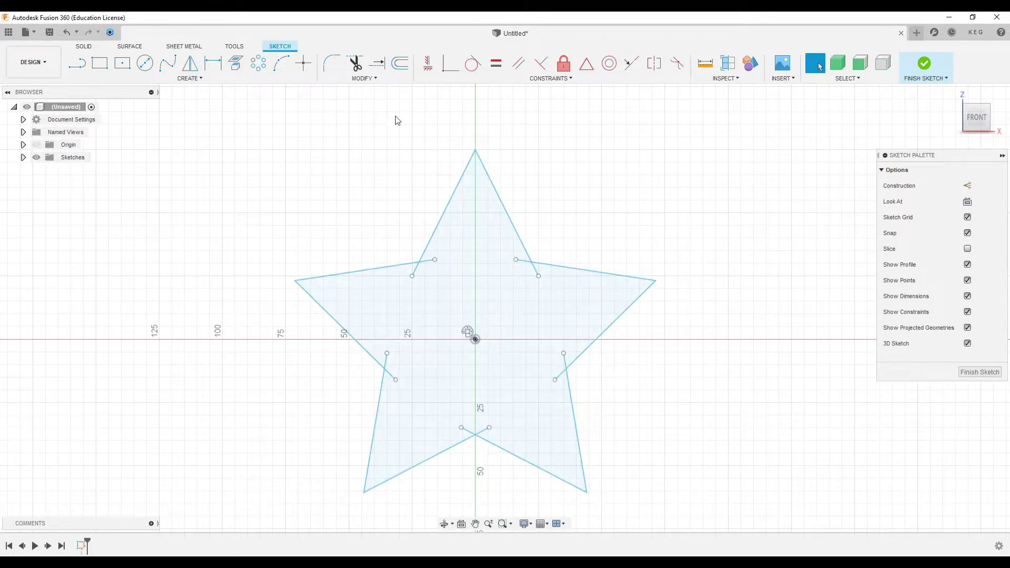
Trim the overlapping line ends at the star's upper-left and lower-left inner corners.
click(371, 79)
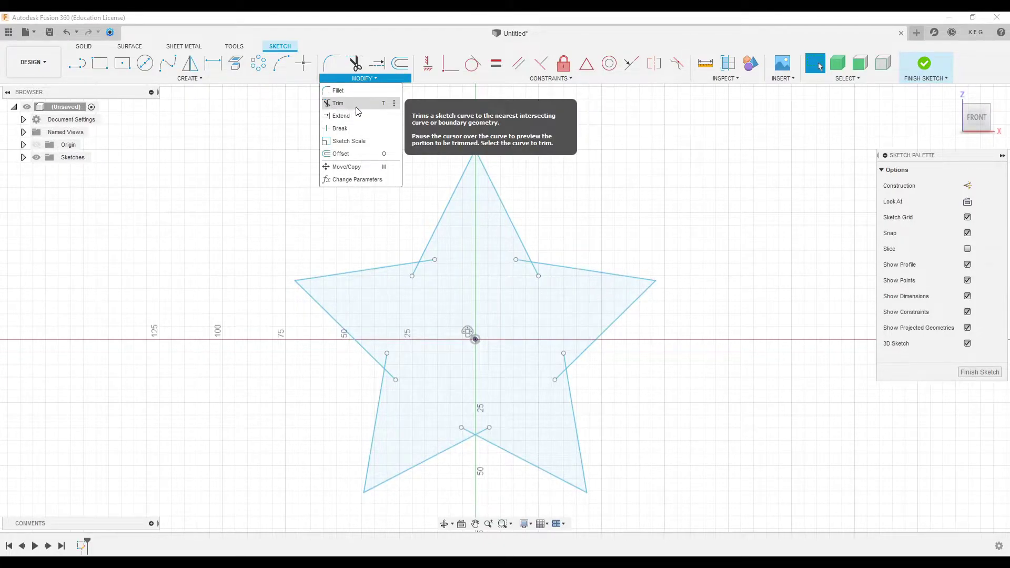
click(346, 109)
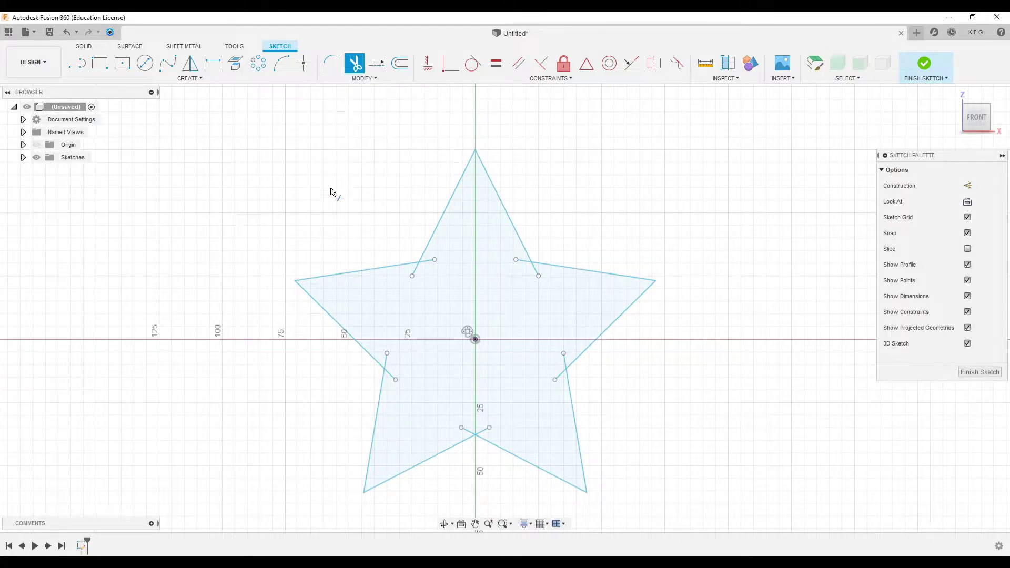
click(427, 269)
click(418, 271)
scroll(403, 410, up, 3)
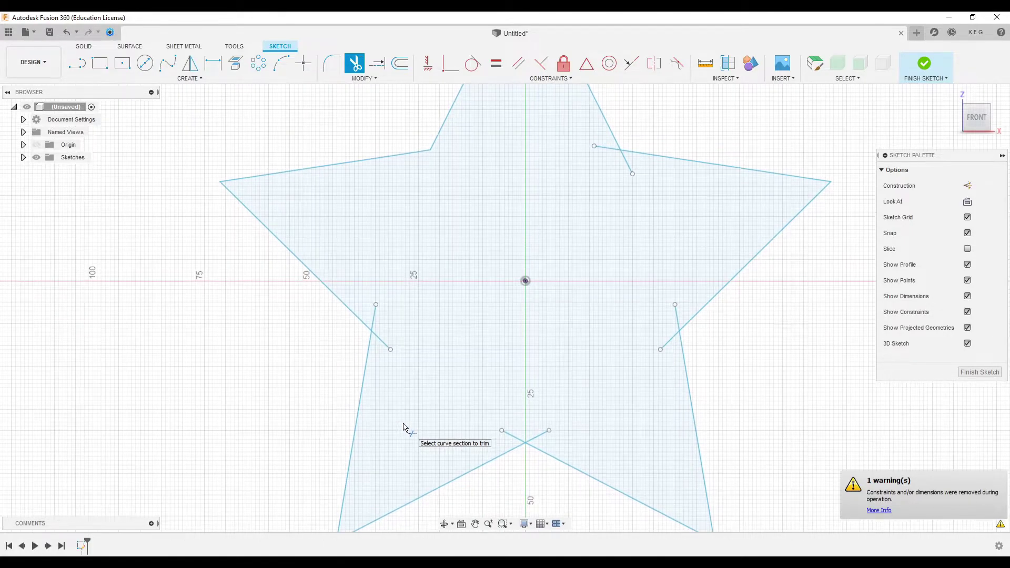
click(376, 319)
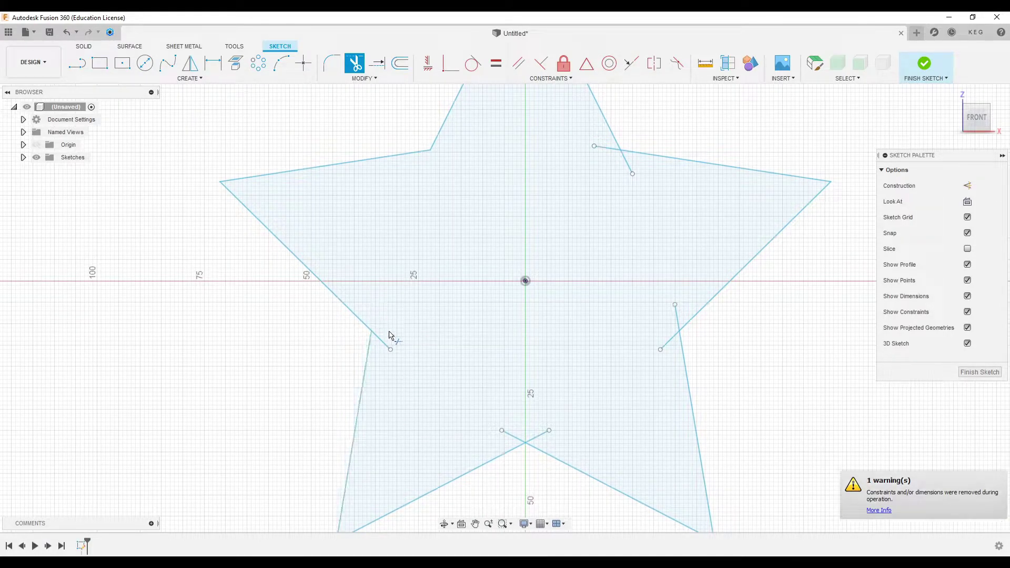
click(388, 345)
Trim the overlapping line ends at the star's bottom, lower-right and upper-right inner corners.
click(514, 436)
click(537, 437)
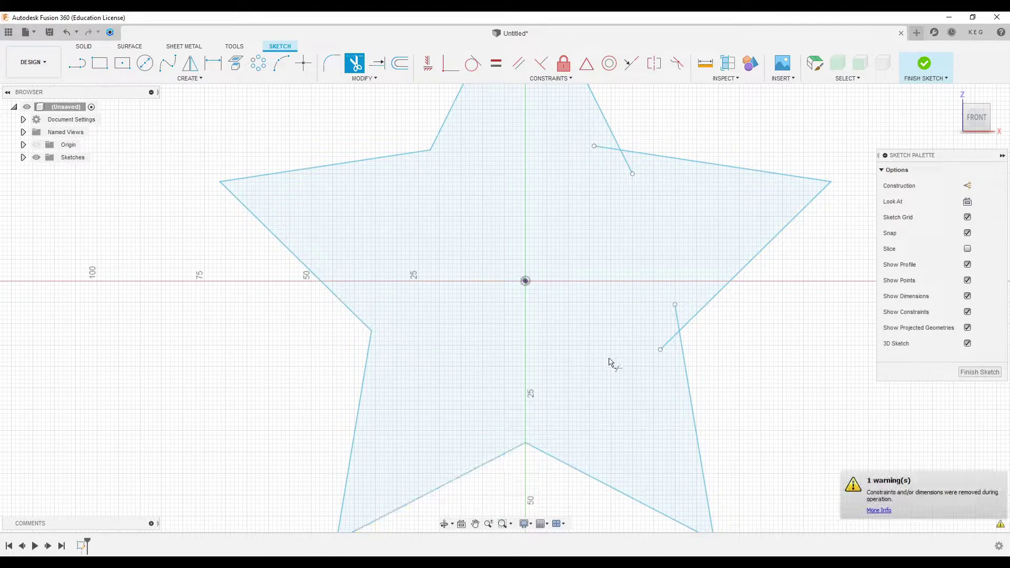
click(668, 342)
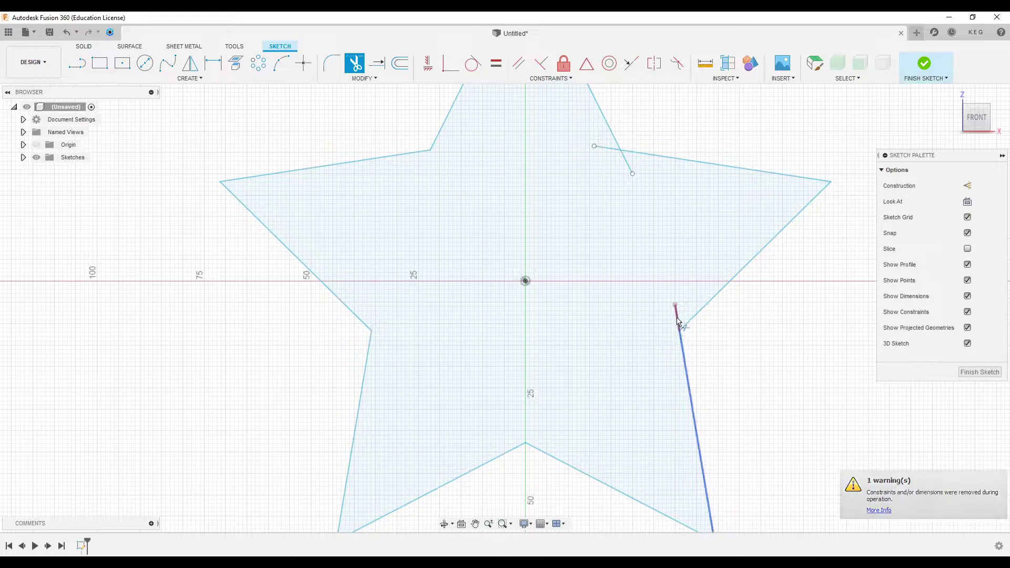
click(678, 322)
scroll(548, 339, down, 3)
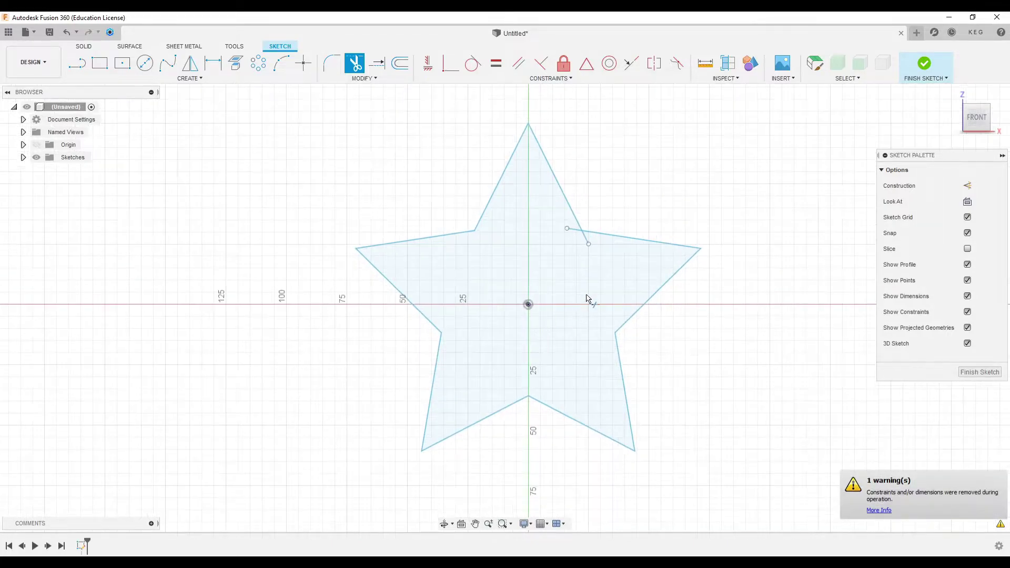
click(576, 230)
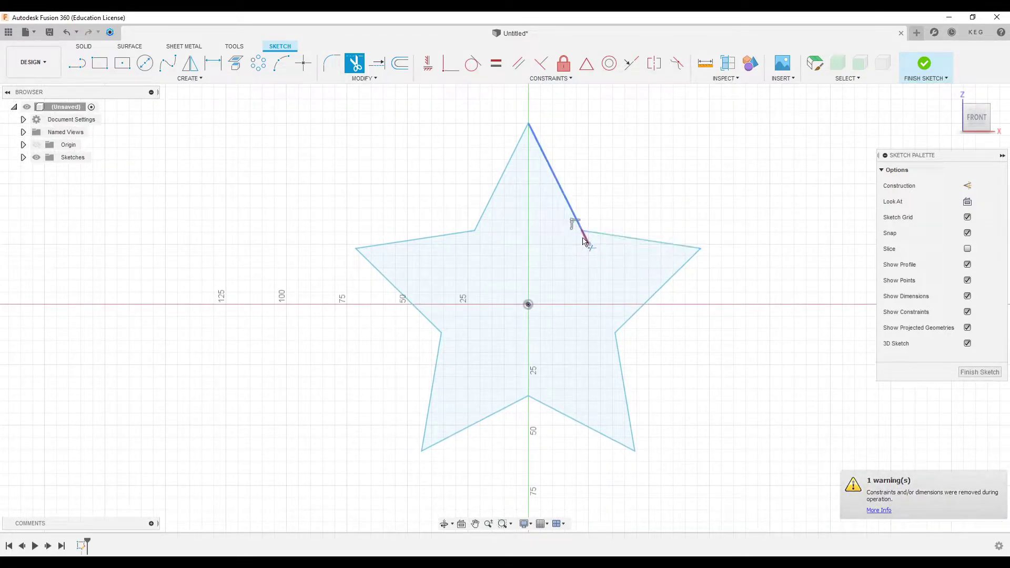
click(583, 241)
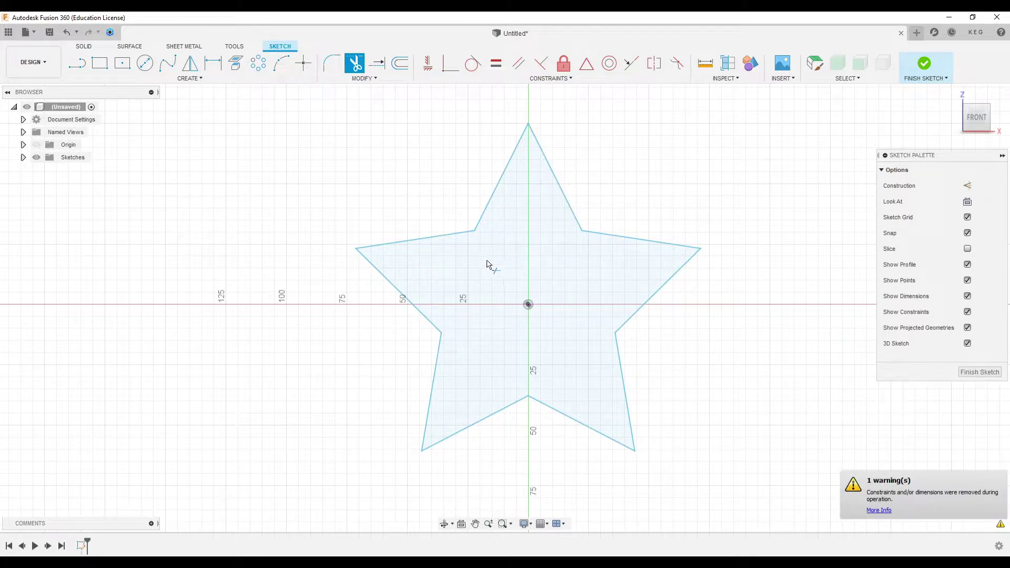
mouse_move(487, 264)
middle_down()
mouse_move(449, 260)
mouse_move(428, 273)
middle_up()
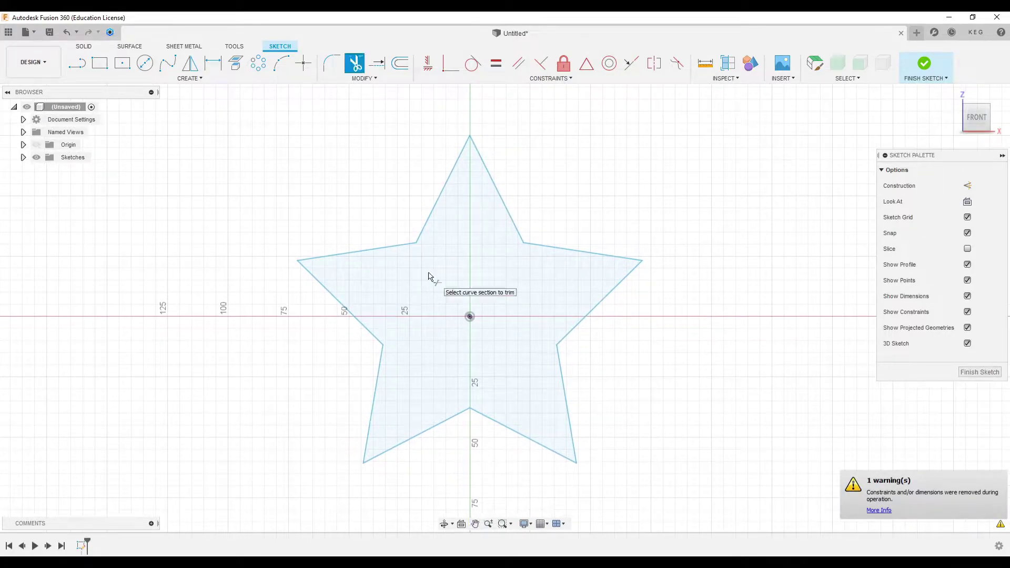
right_click(244, 188)
click(262, 192)
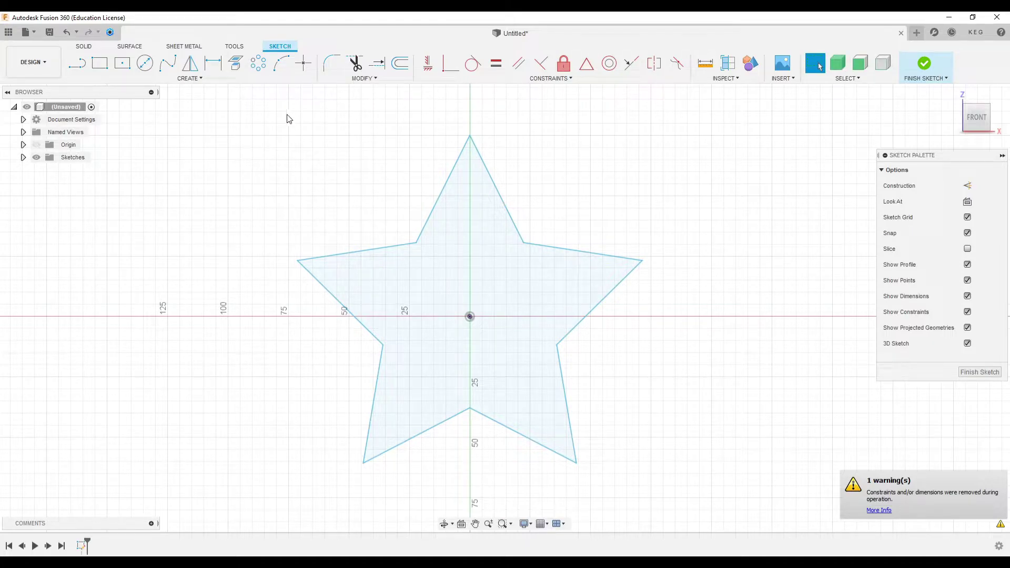
Create a construction plane offset -30 mm from the XZ plane, in front of the star sketch.
click(84, 48)
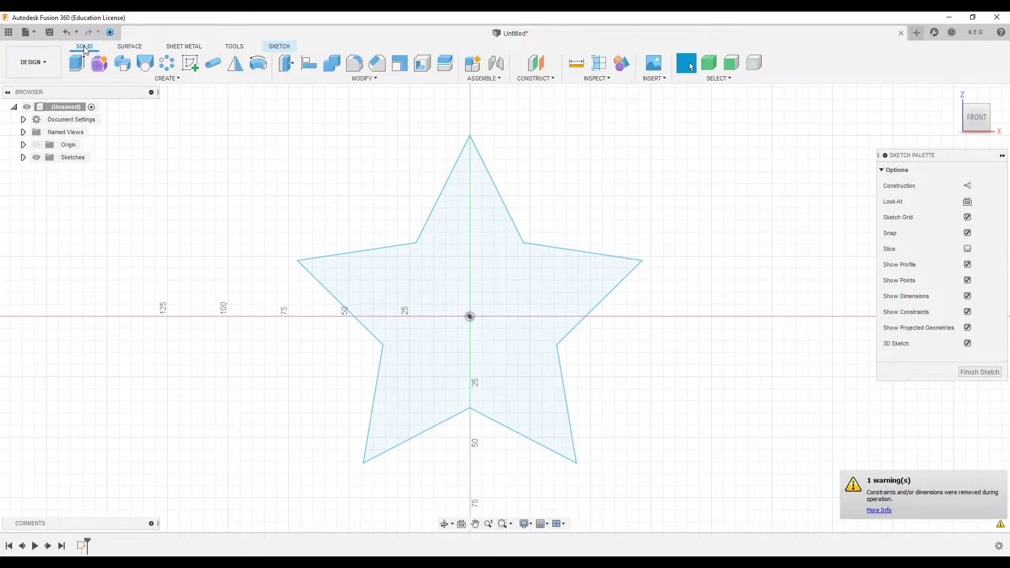
click(536, 78)
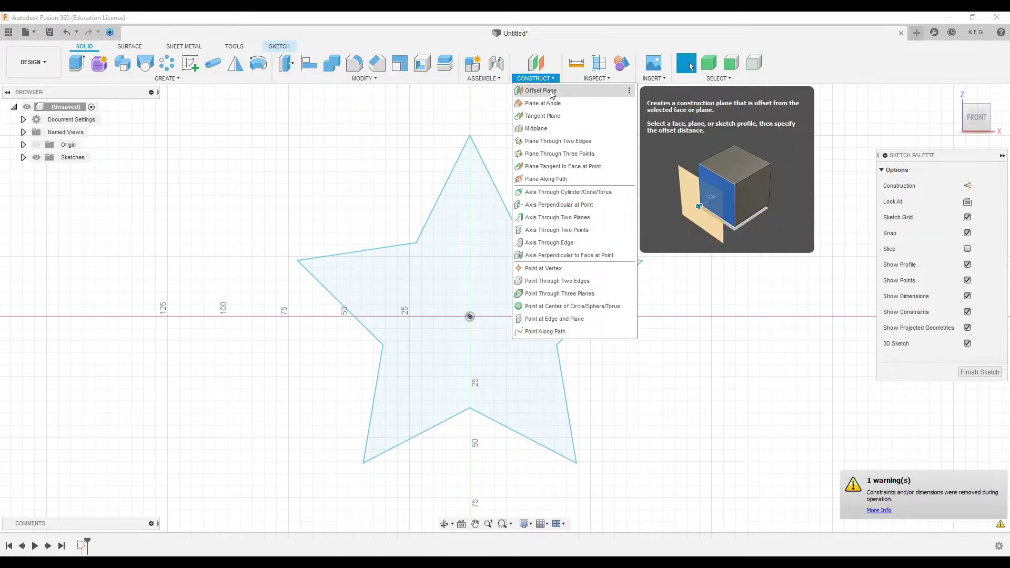
click(546, 94)
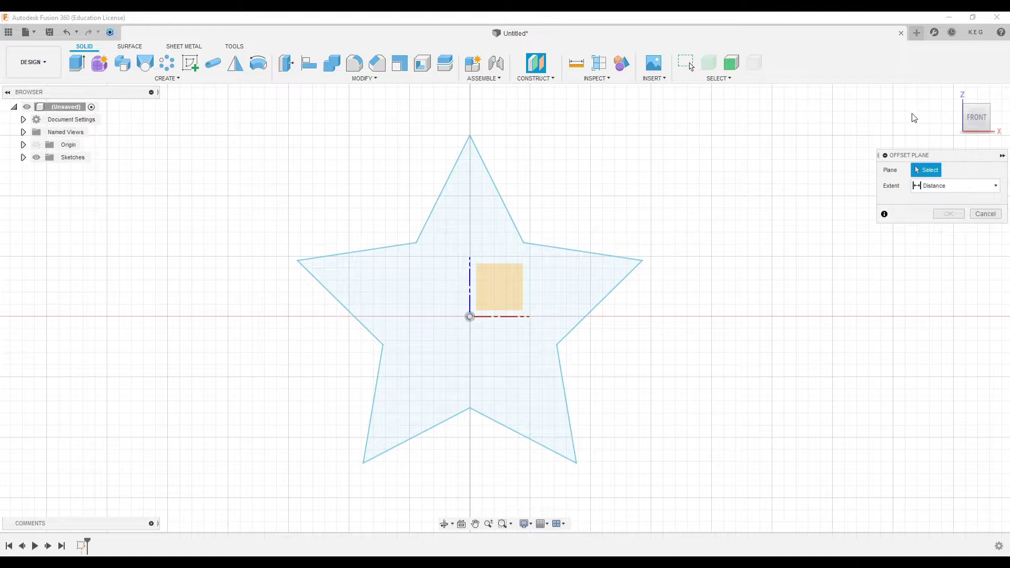
drag(979, 116, 974, 117)
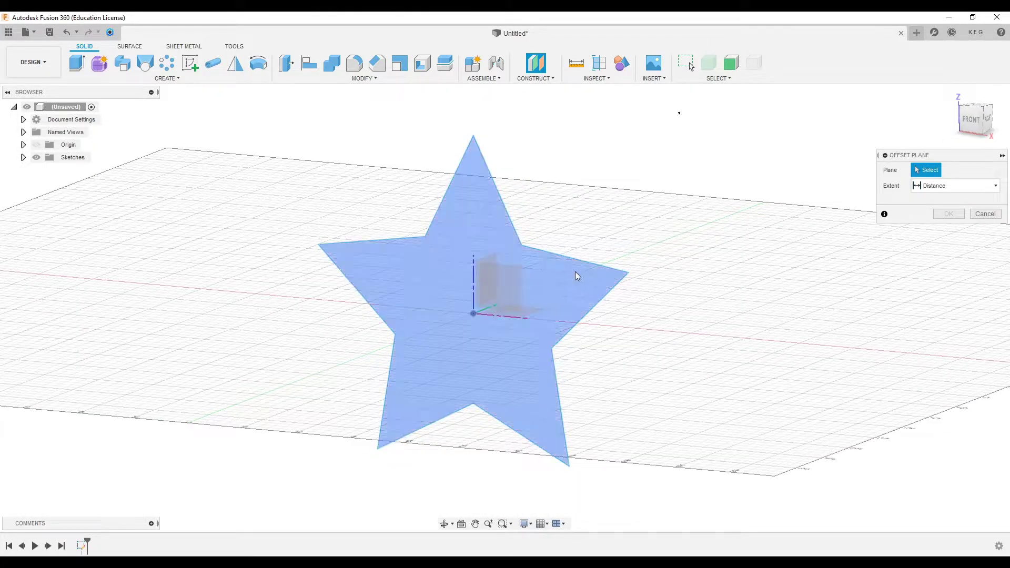
drag(508, 283, 516, 314)
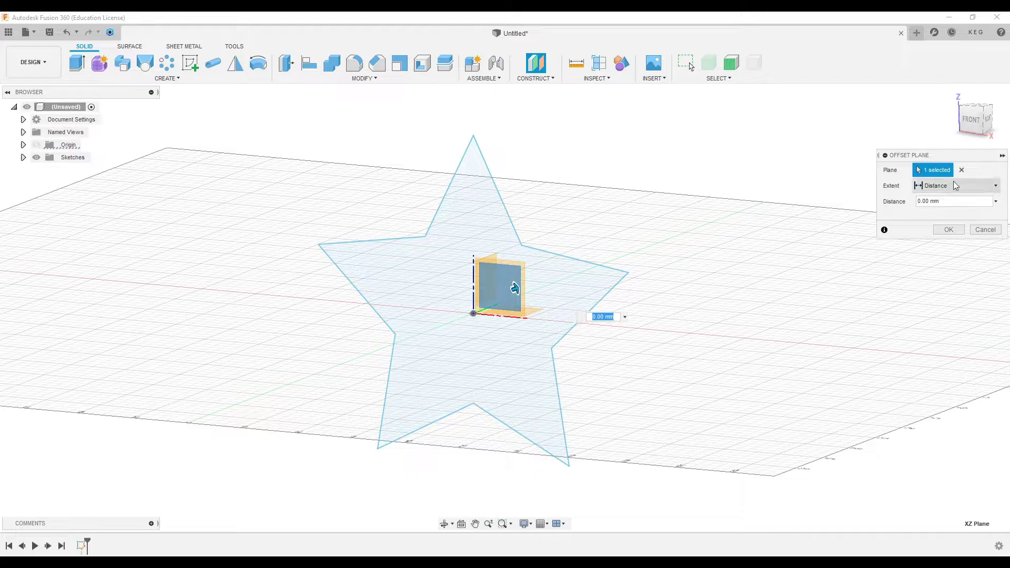
drag(986, 120, 967, 126)
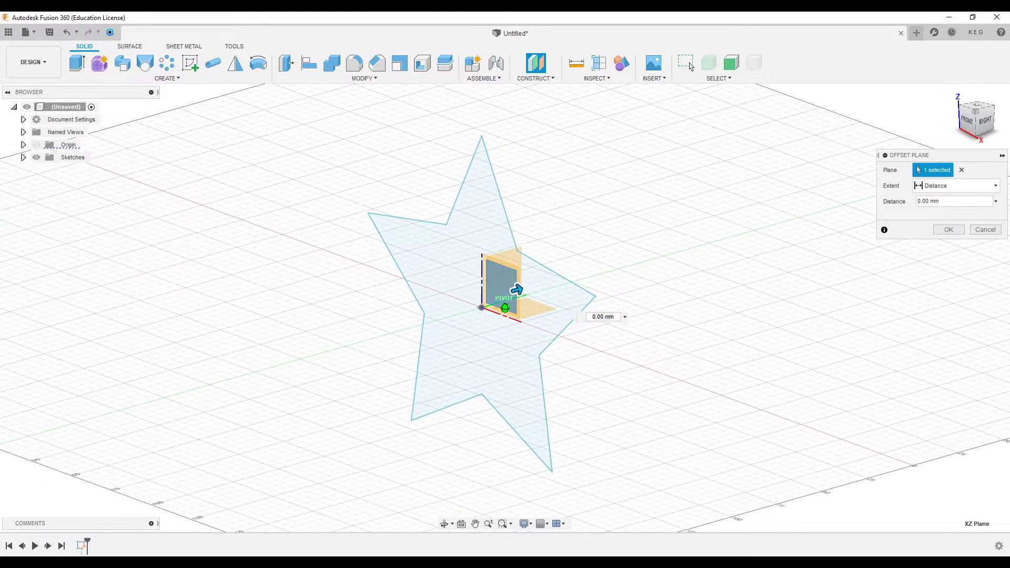
drag(518, 288, 461, 302)
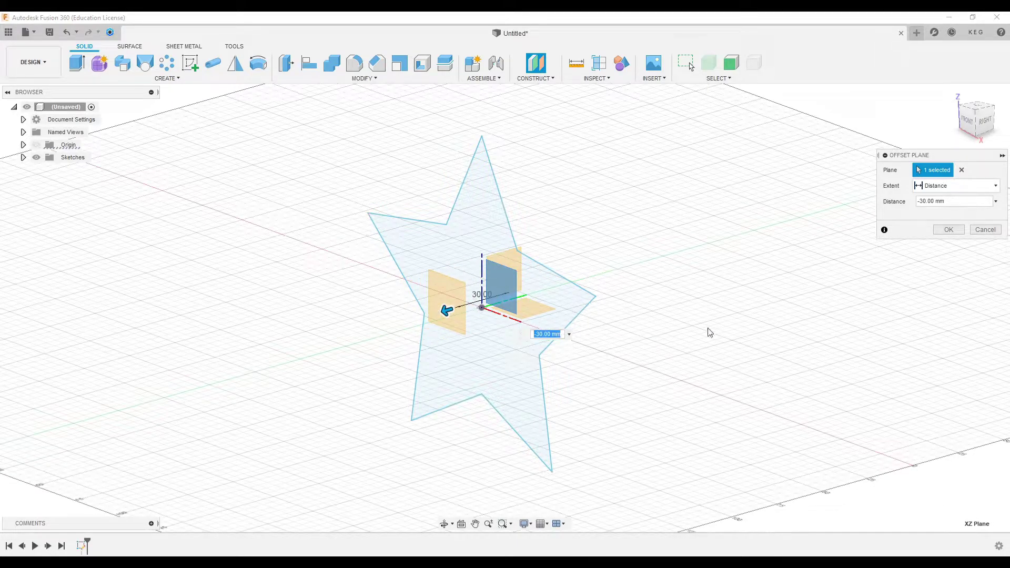
click(947, 230)
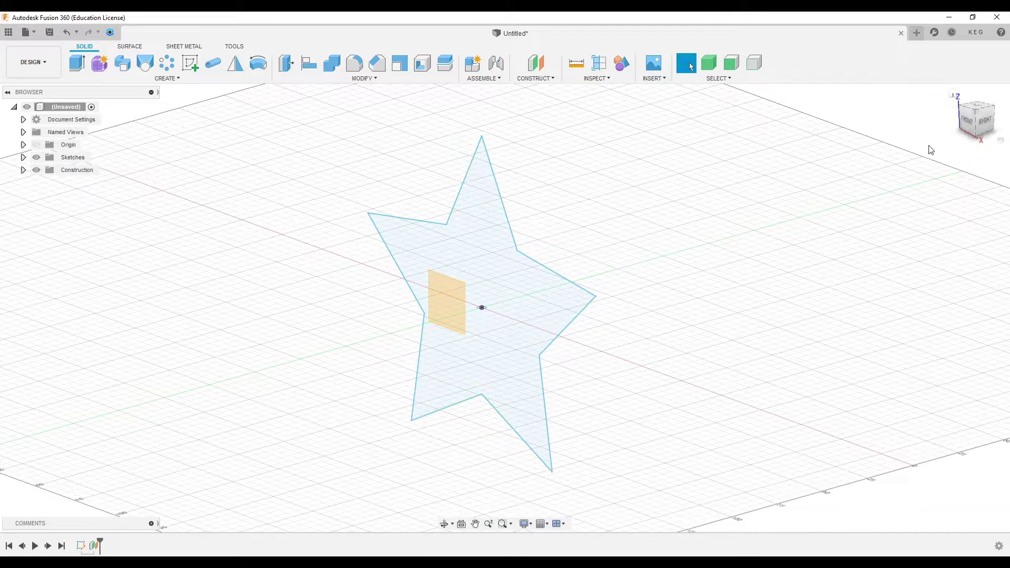
drag(966, 128, 994, 119)
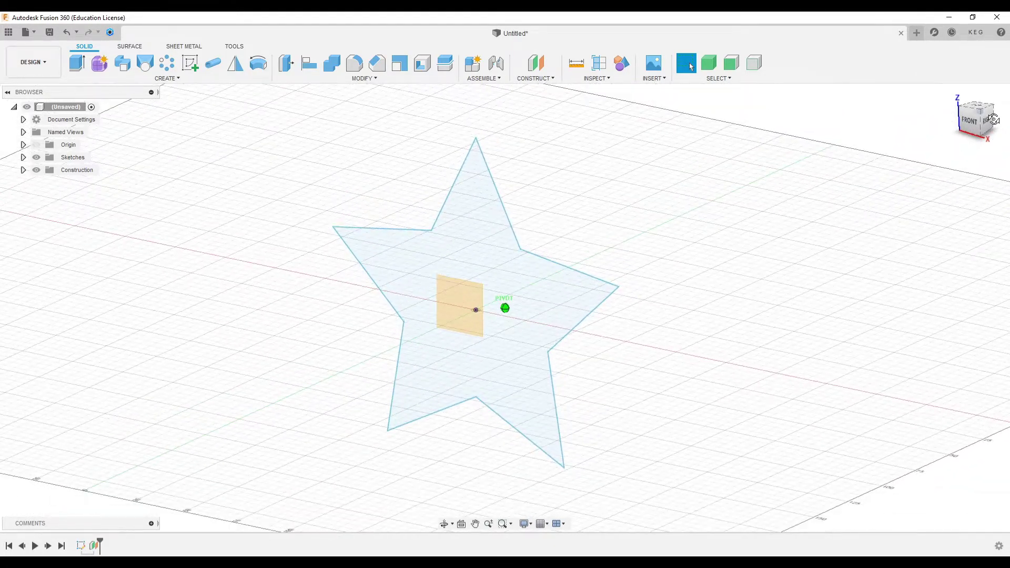
Start a new sketch on the construction plane in front of the star.
click(179, 79)
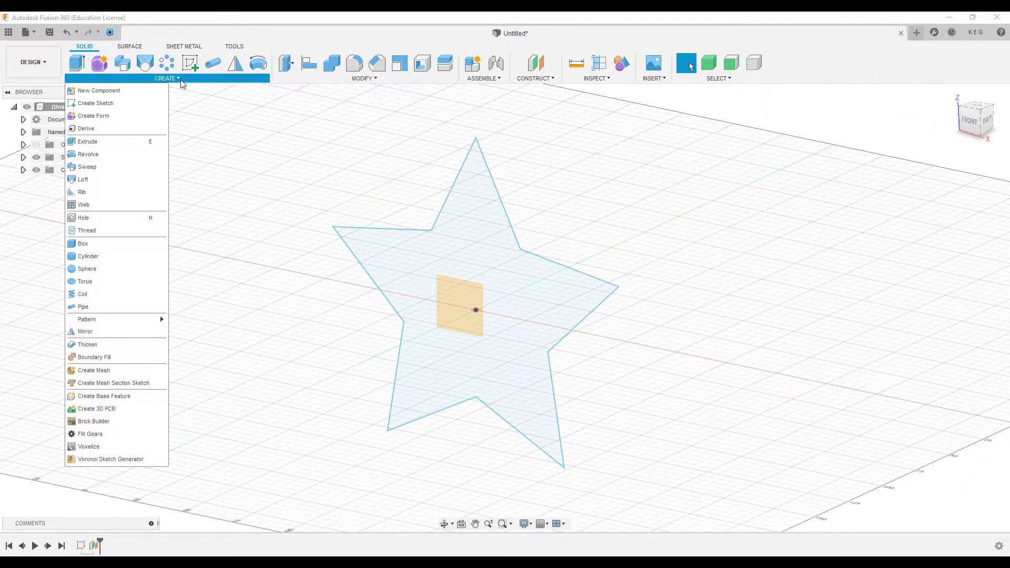
click(100, 104)
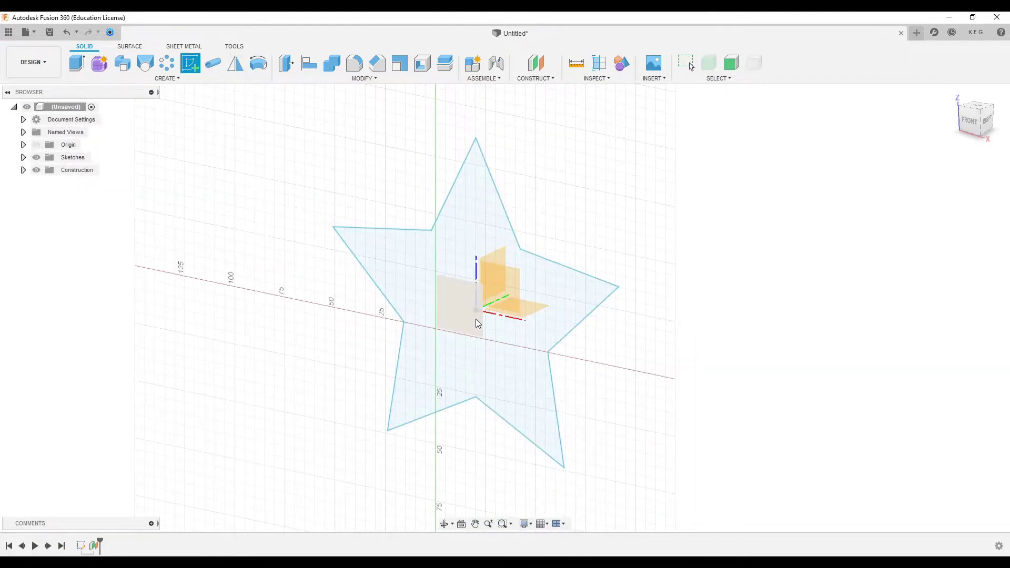
click(462, 304)
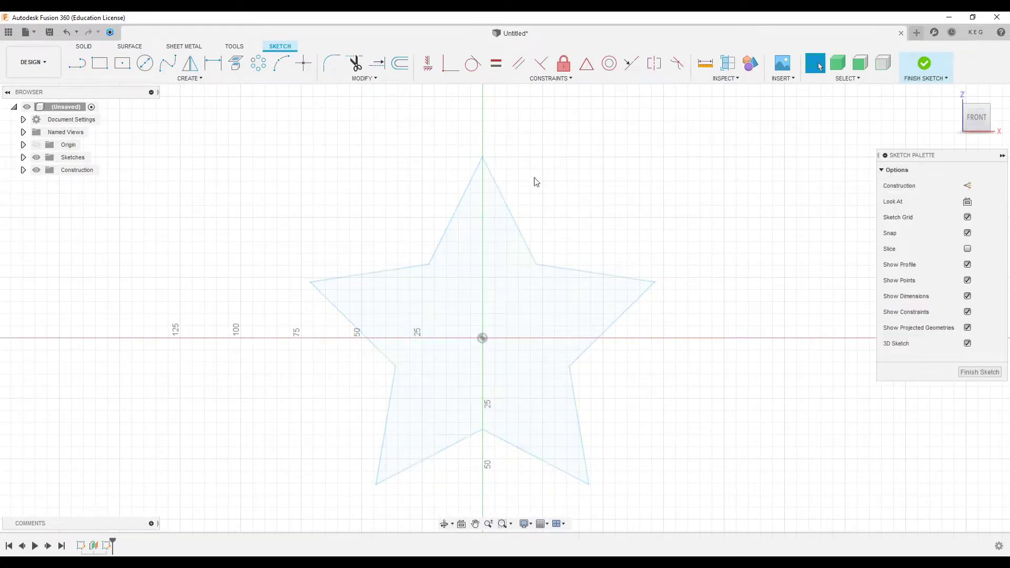
Project all ten lines of the original star outline into the new sketch with Projection Link enabled.
click(237, 80)
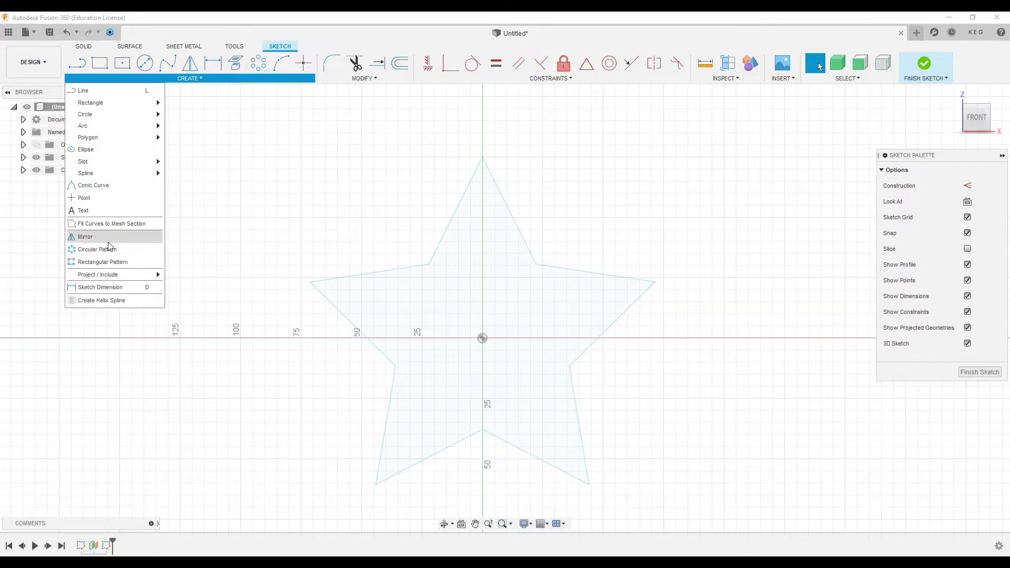
mouse_move(106, 278)
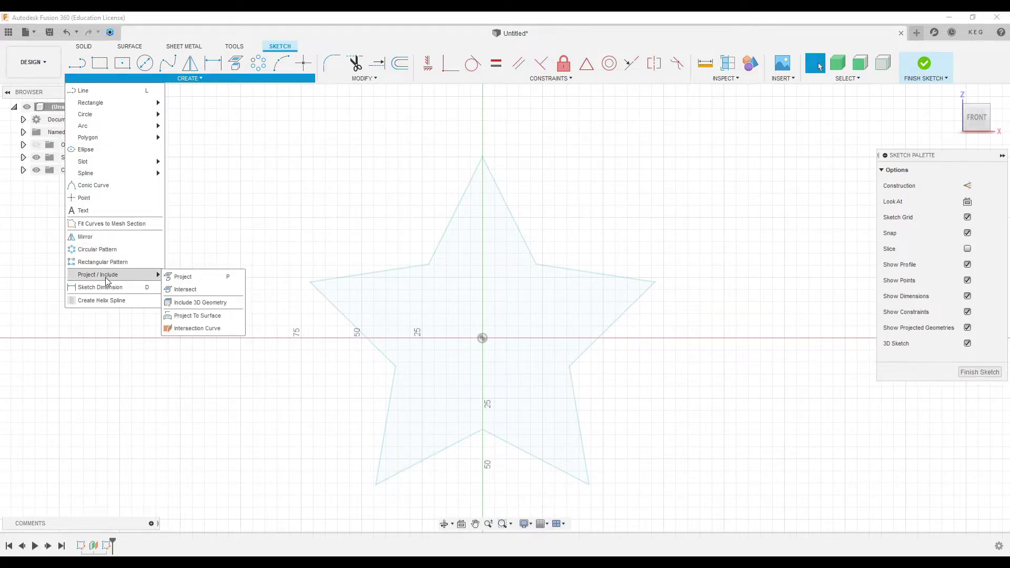
click(187, 277)
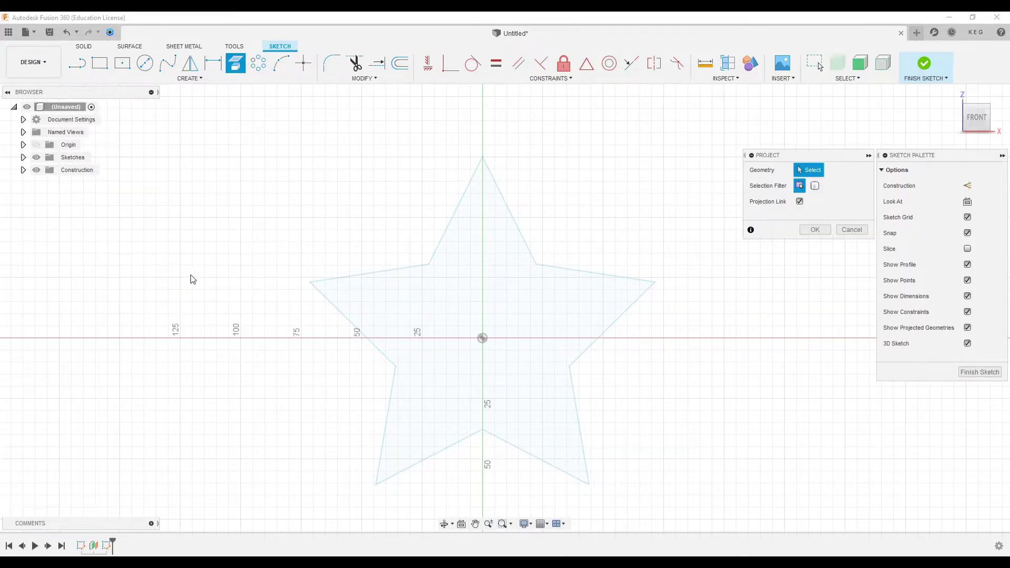
click(457, 208)
click(504, 198)
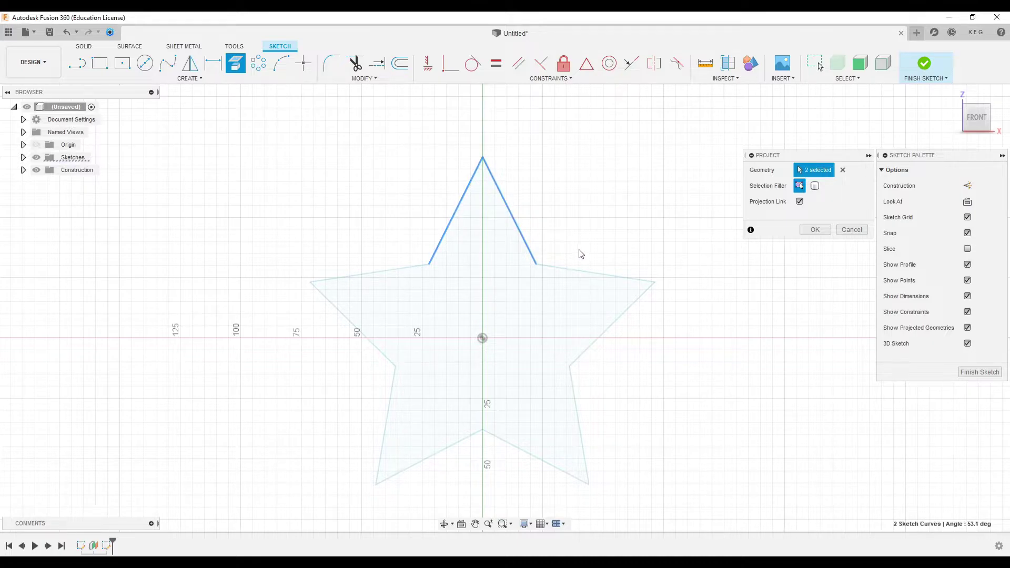
click(579, 270)
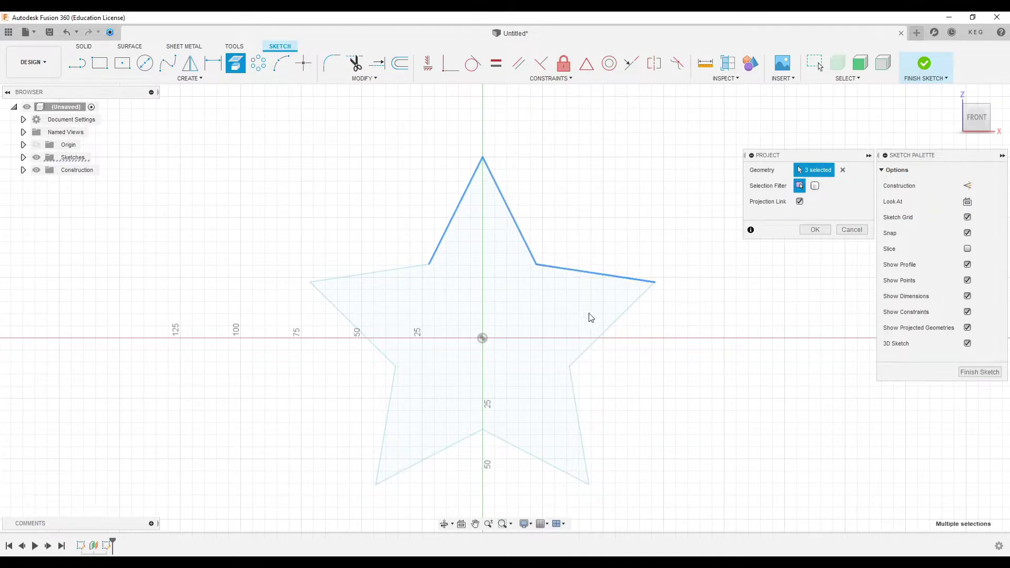
click(598, 345)
click(576, 391)
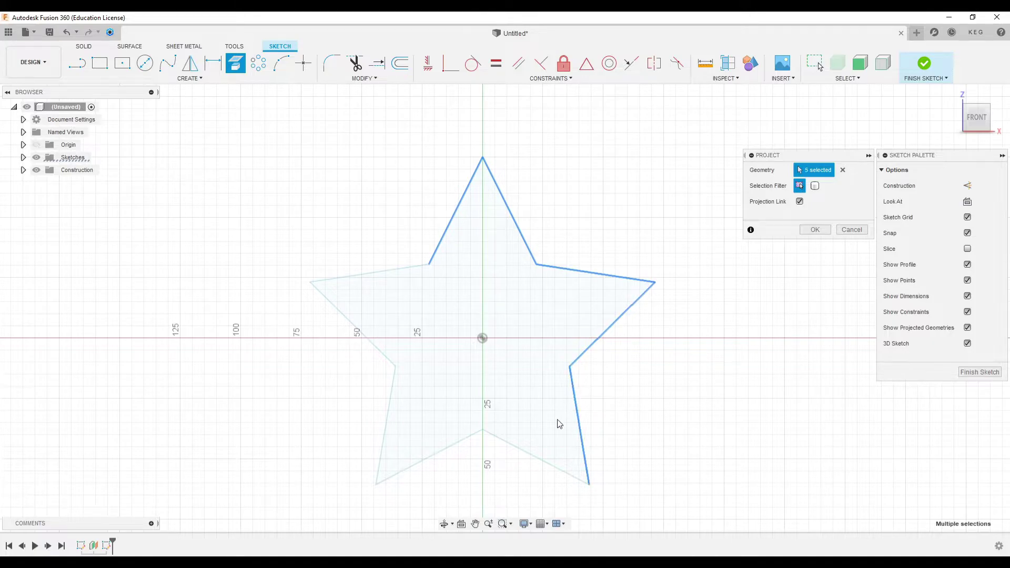
click(457, 447)
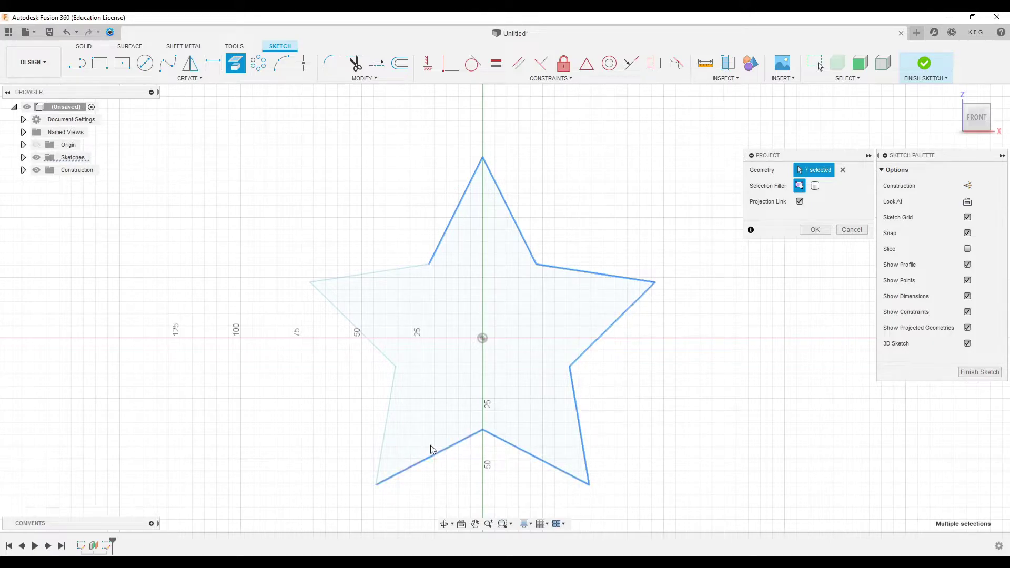
click(387, 422)
click(378, 345)
click(372, 274)
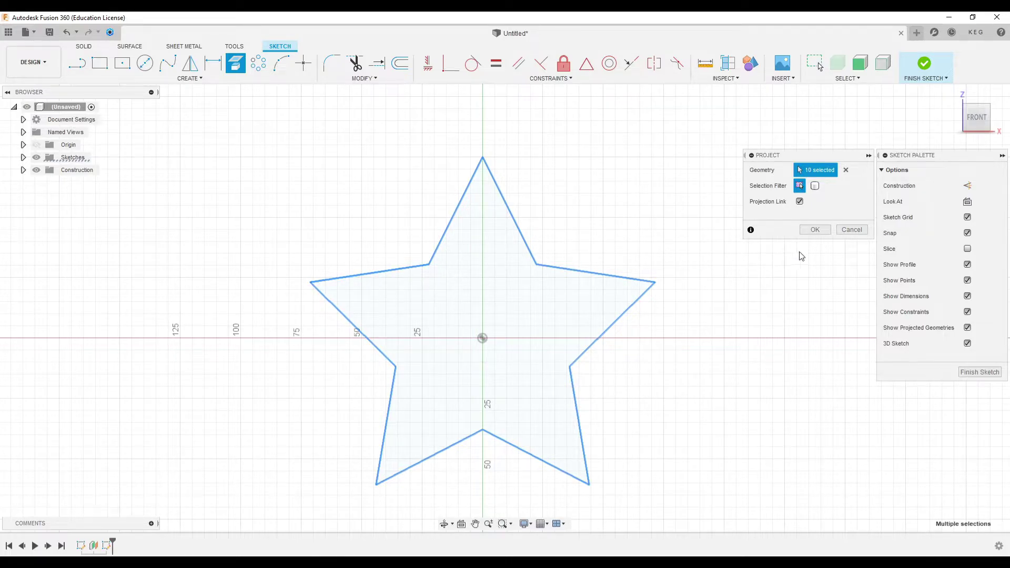
click(815, 229)
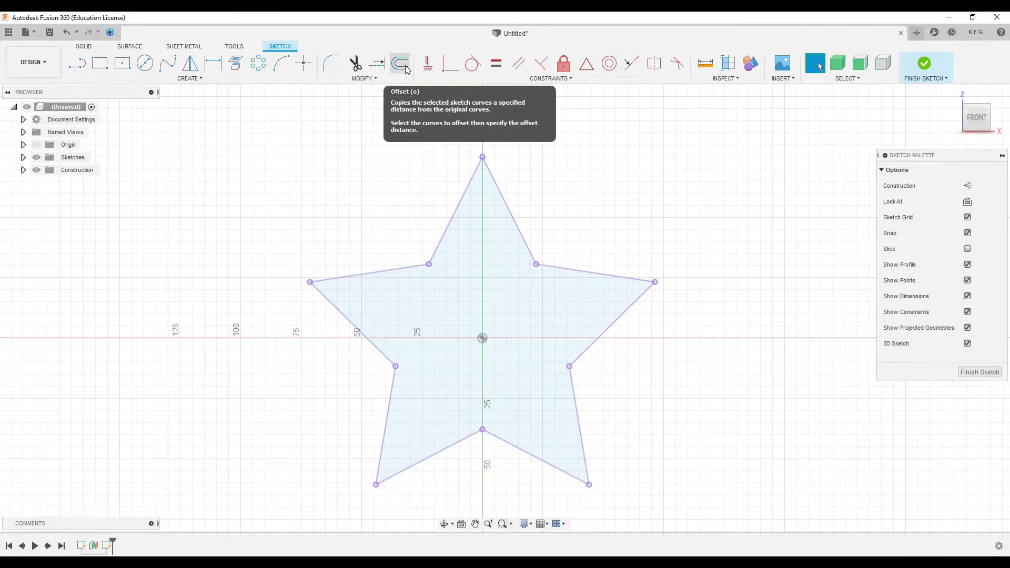
Offset the entire projected star outline inward by -20 mm with chain selection, and finish the sketch.
click(363, 78)
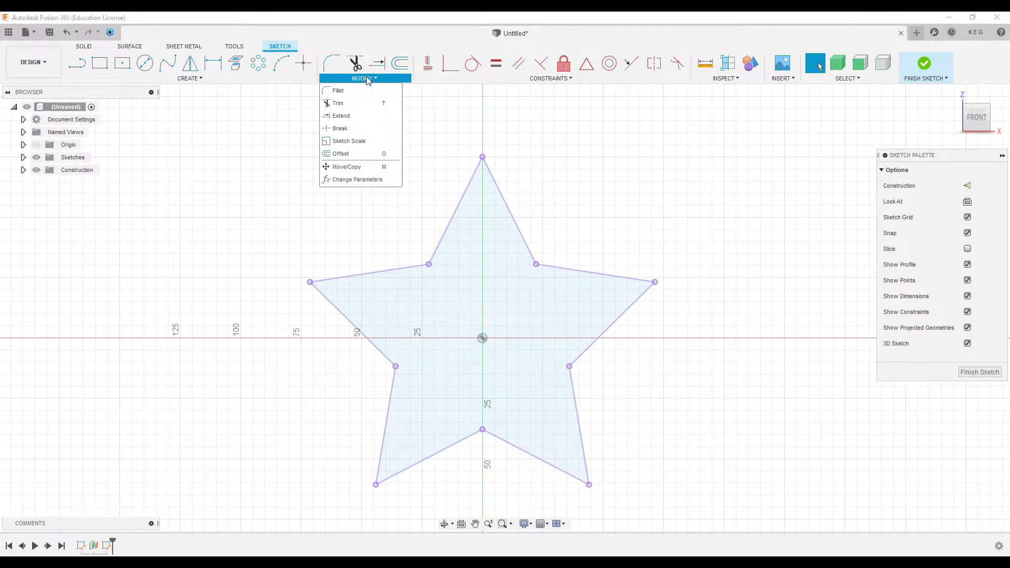
click(341, 154)
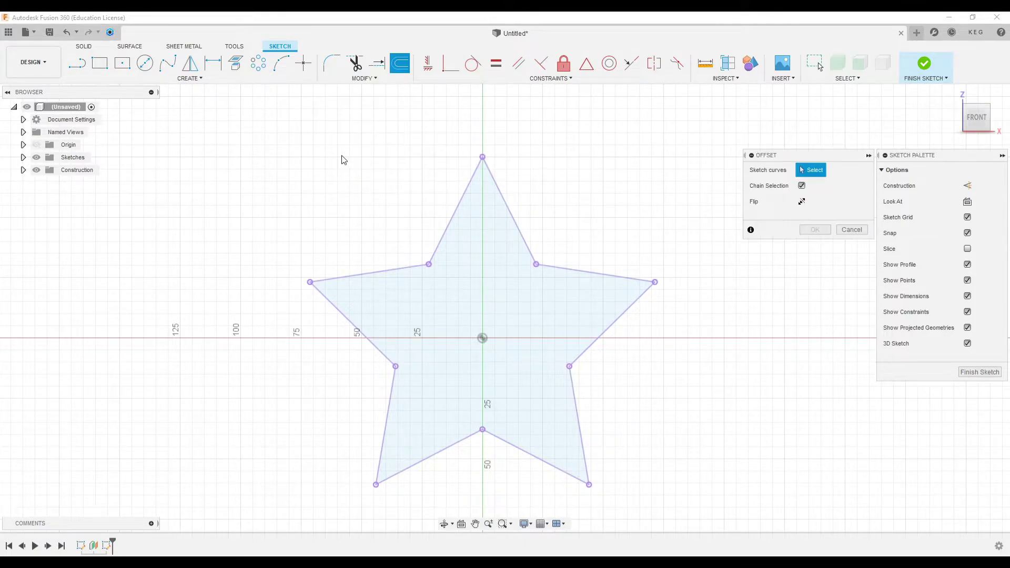
click(463, 192)
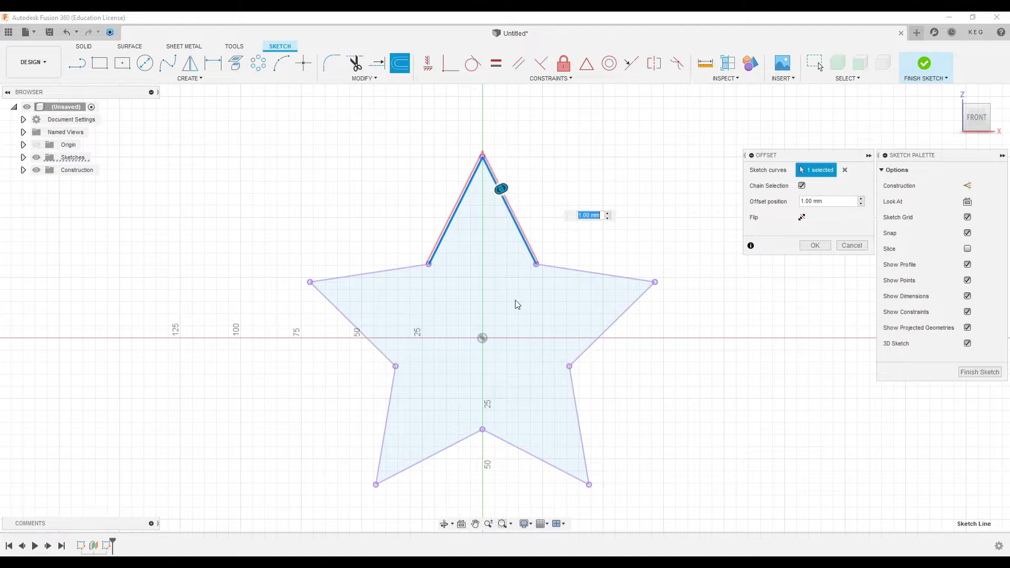
click(582, 270)
click(605, 333)
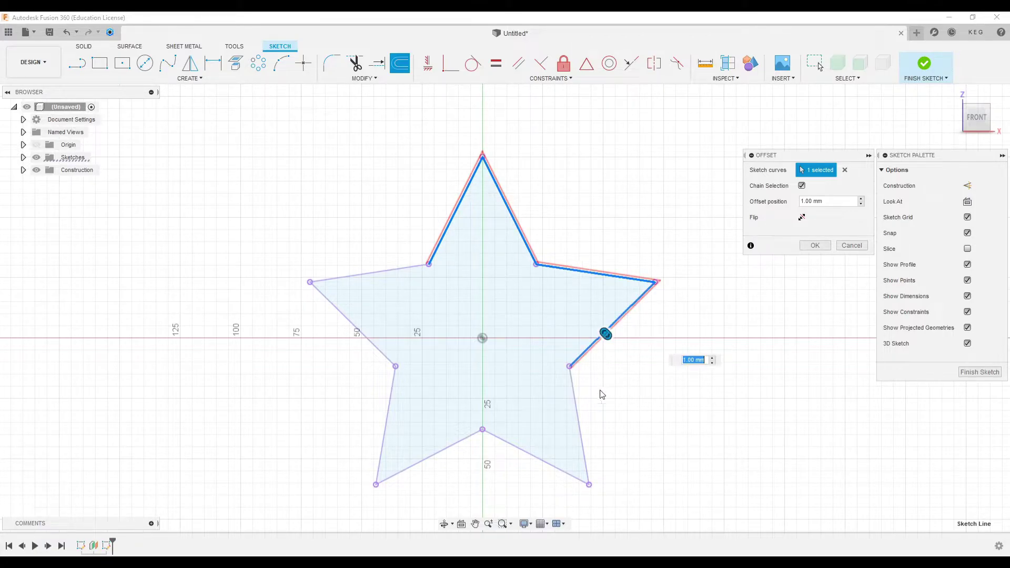
click(578, 411)
click(530, 452)
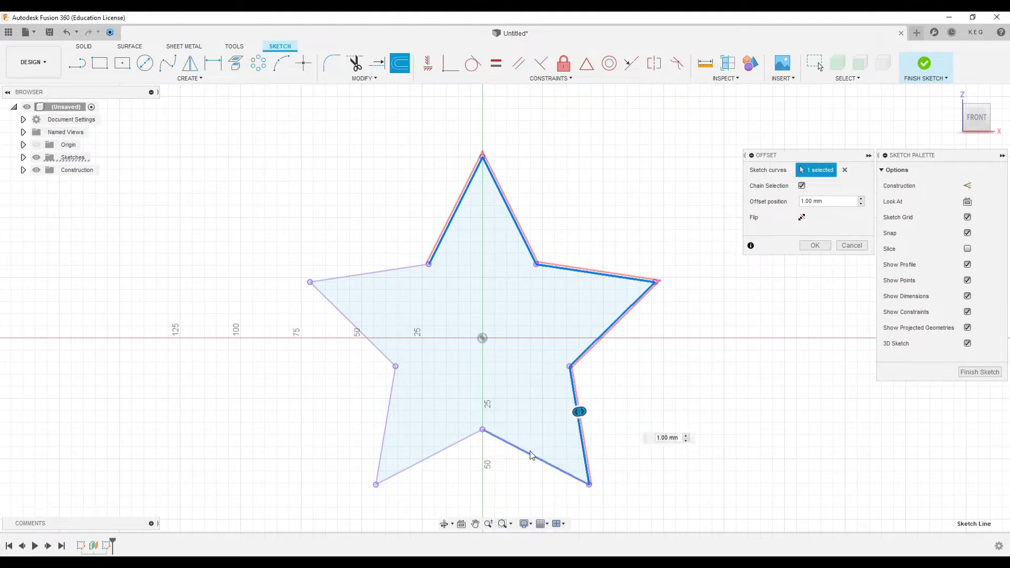
click(450, 448)
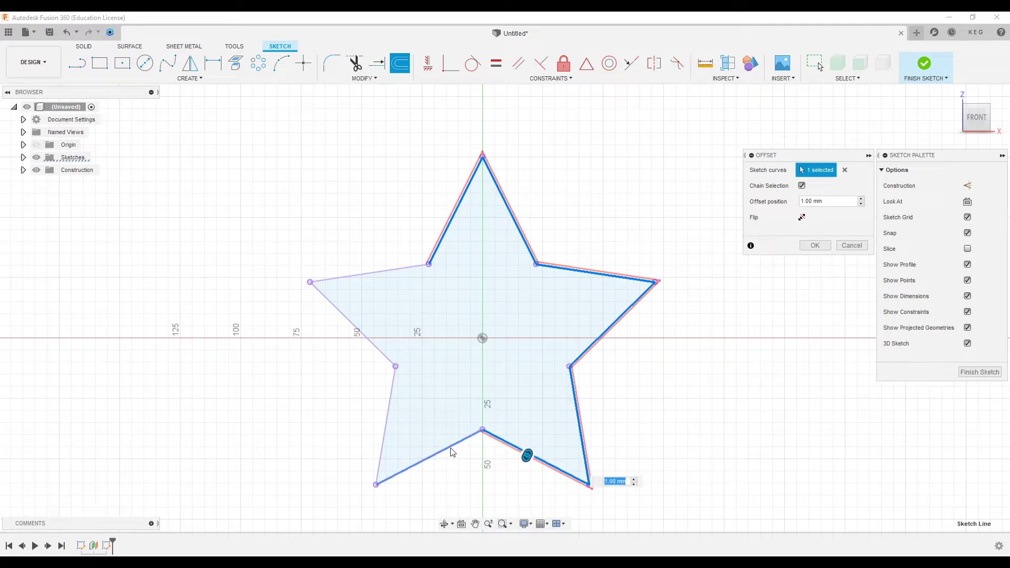
click(388, 422)
click(382, 352)
click(378, 273)
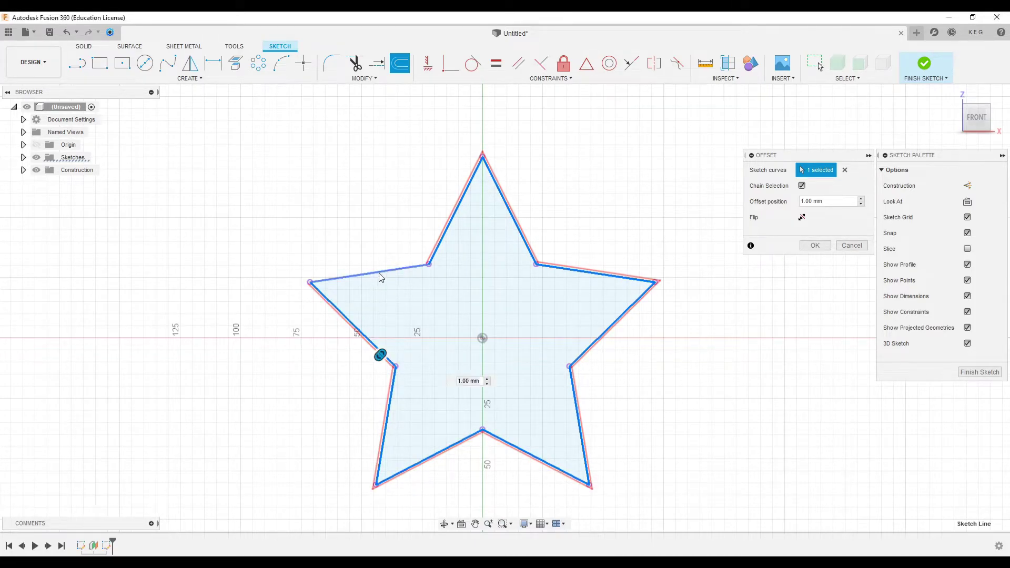
drag(379, 270, 405, 322)
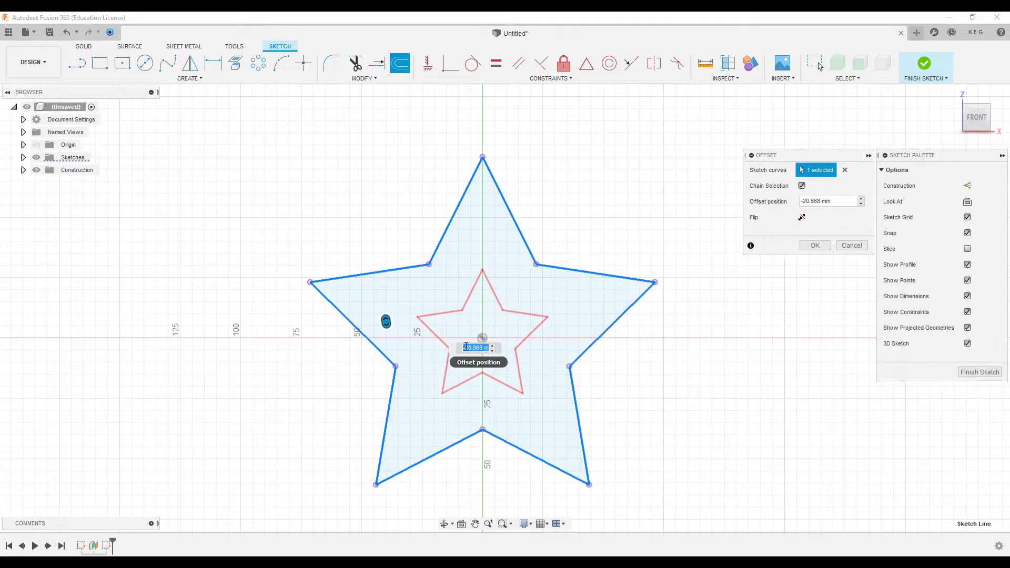
text(-20)
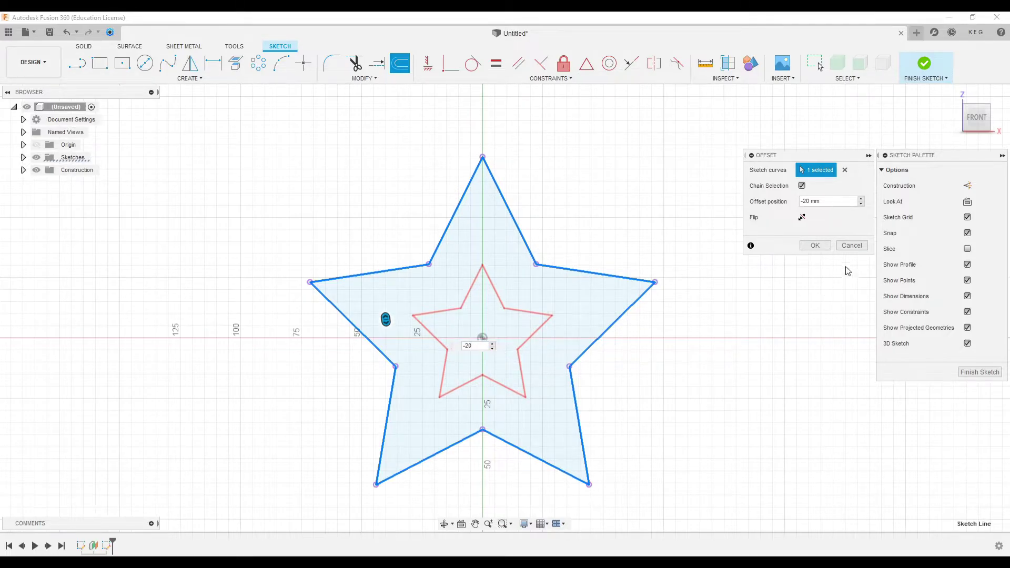
click(826, 247)
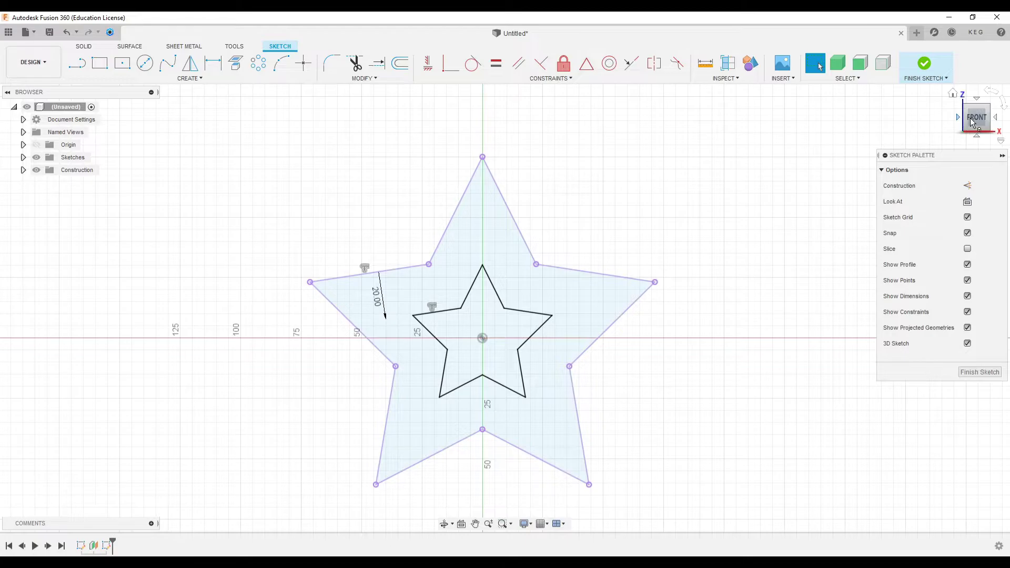
drag(973, 118, 960, 127)
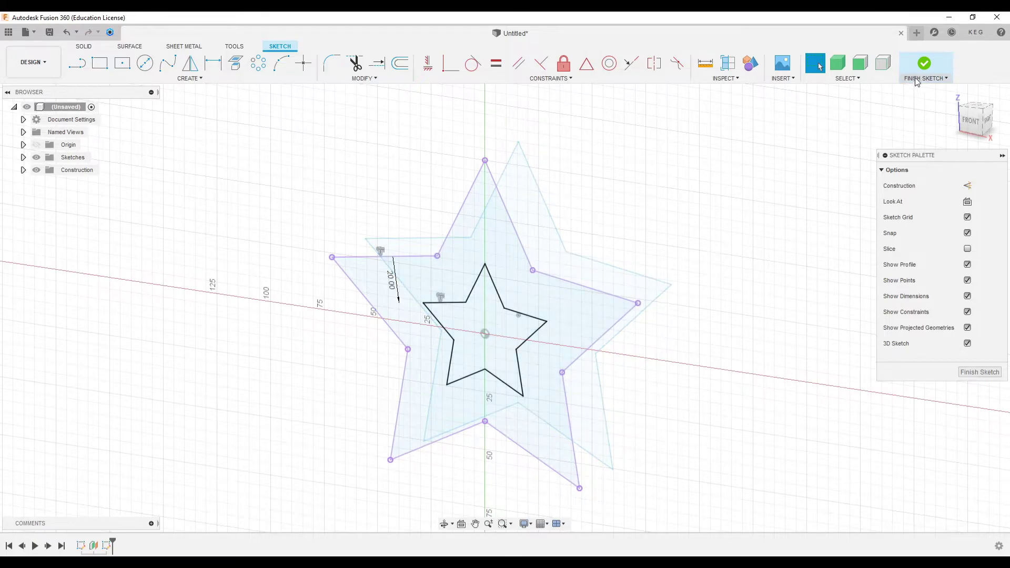
click(922, 64)
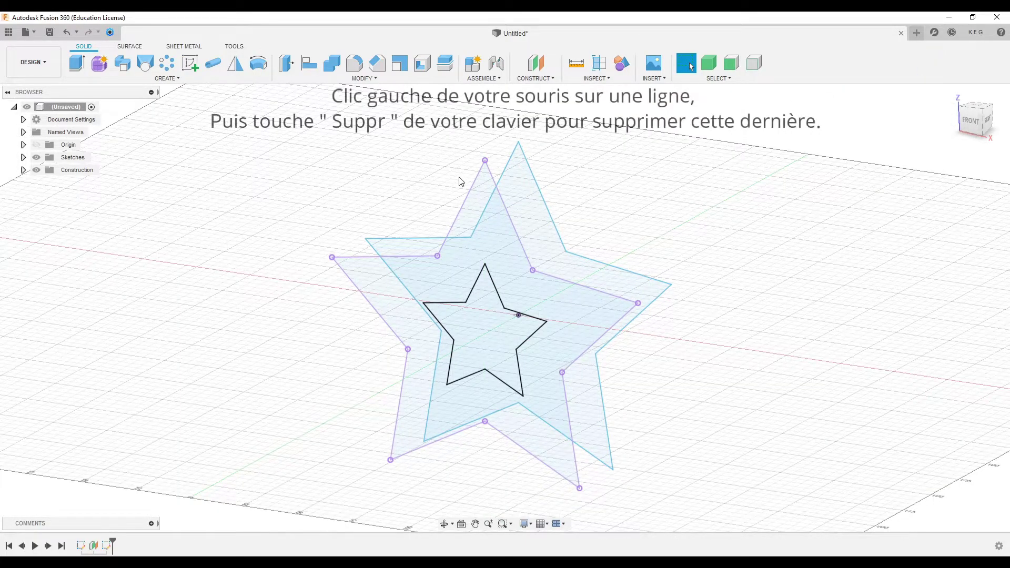
Delete the projected star's line on the left side of its top point and both lines of its left point.
click(470, 188)
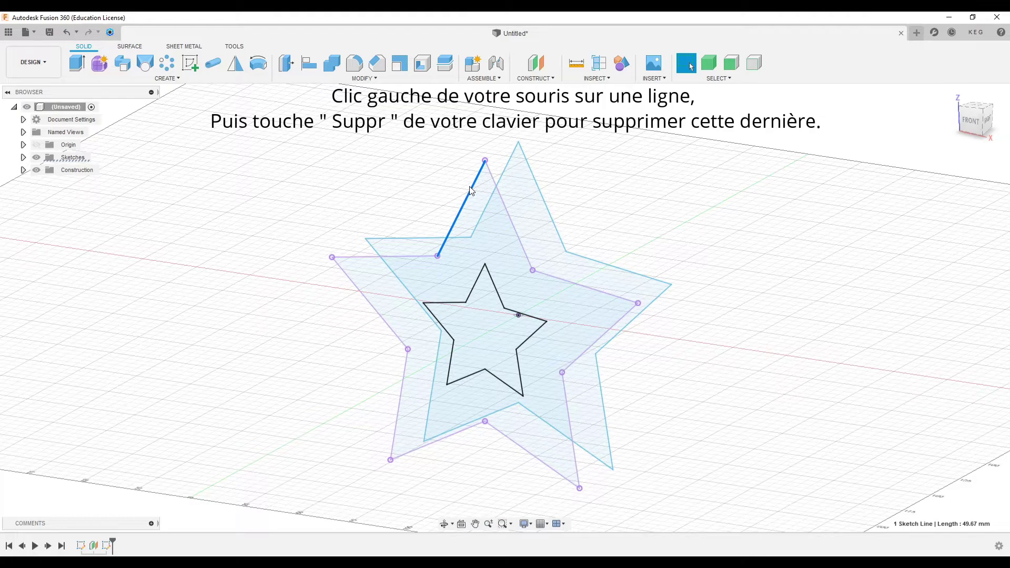
key(Delete)
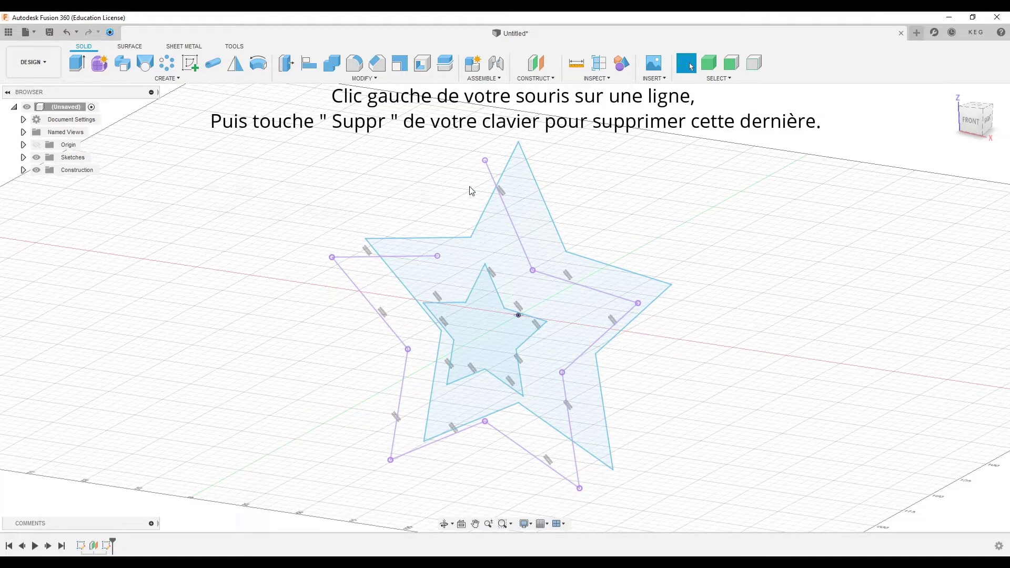
click(362, 257)
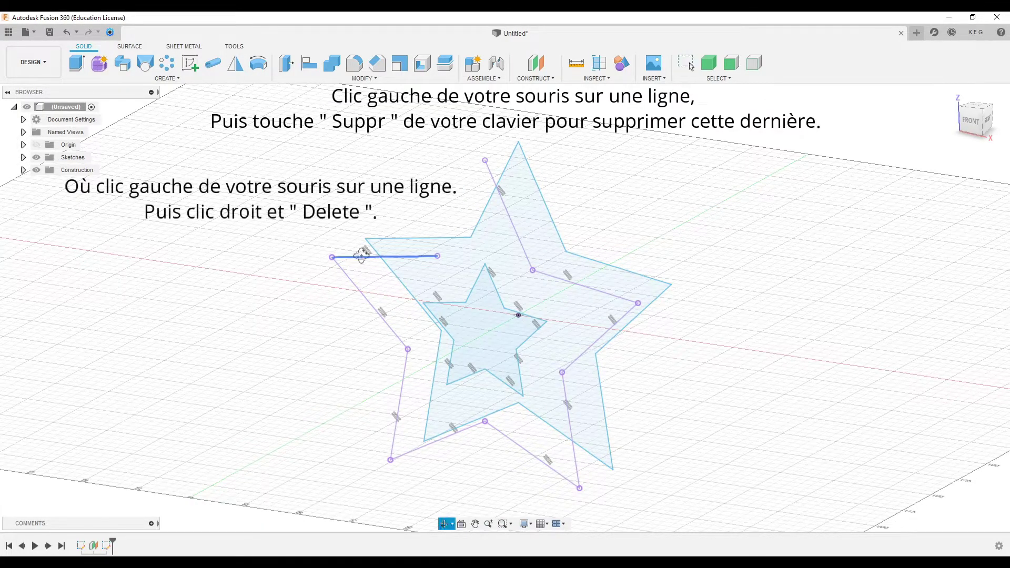
right_click(362, 257)
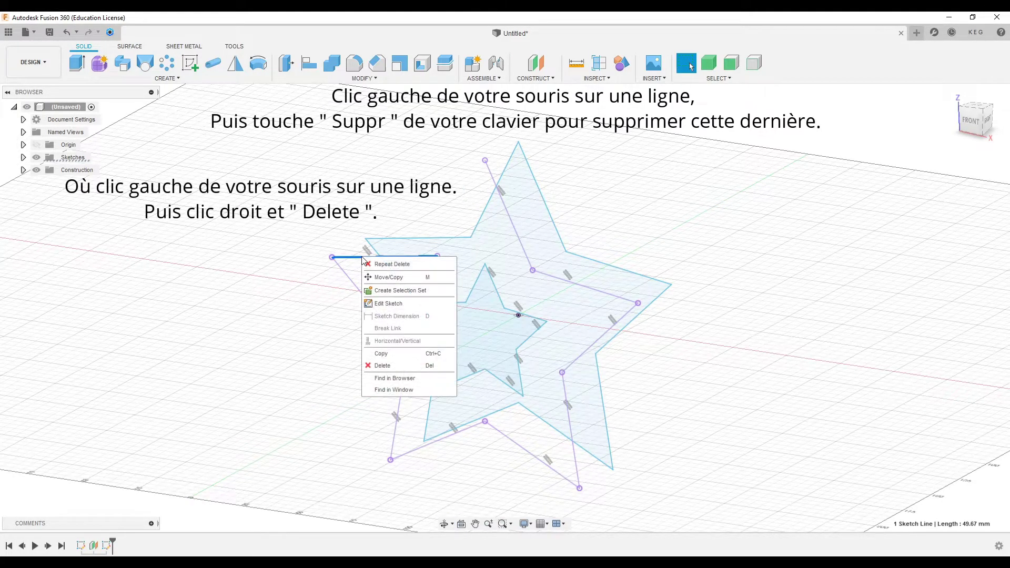
click(374, 365)
click(387, 324)
right_click(388, 326)
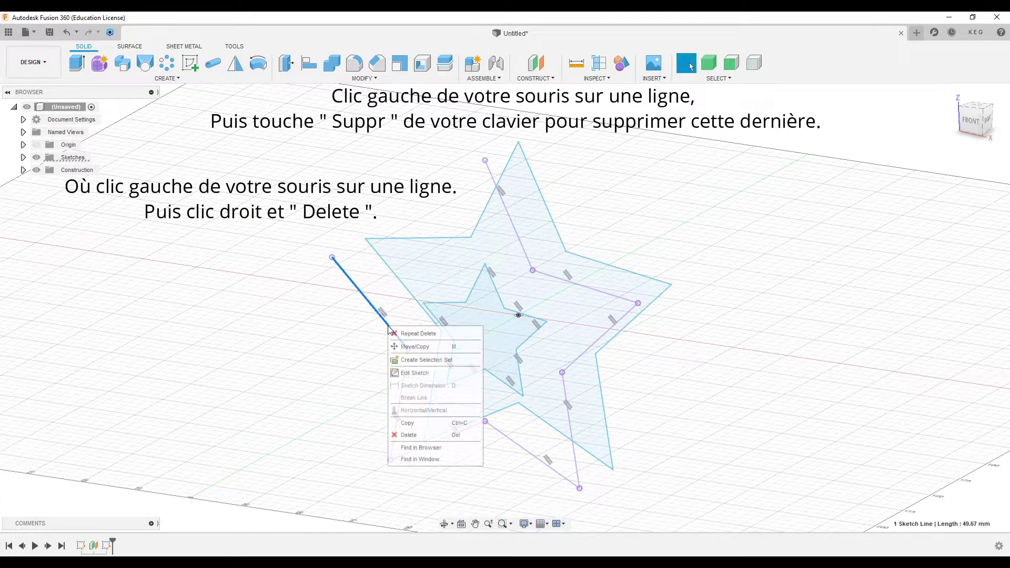
click(403, 334)
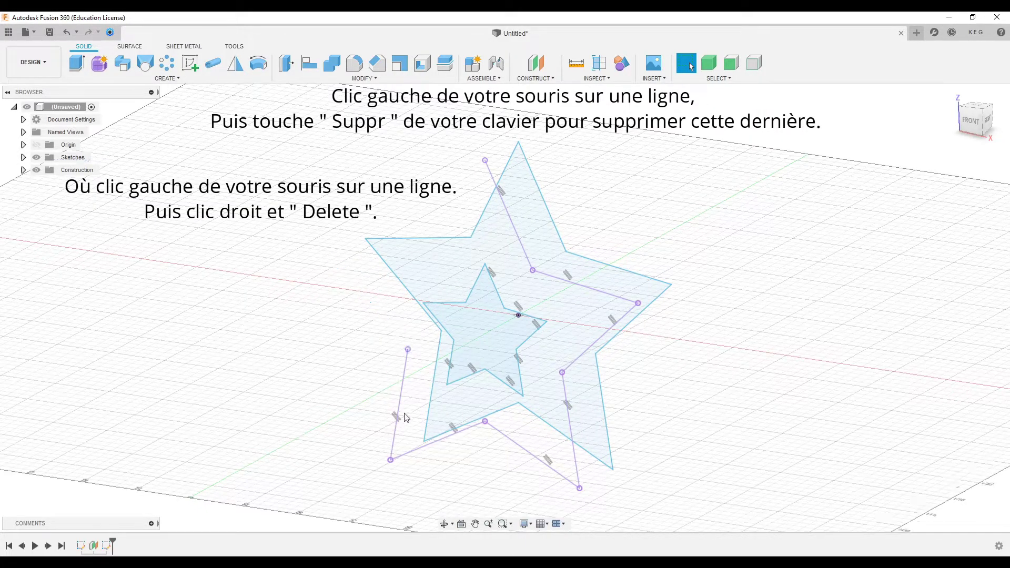
Delete both projected lines of the lower-left point and both of the lower-right point, keeping the inner star.
right_click(404, 392)
click(424, 460)
right_click(425, 452)
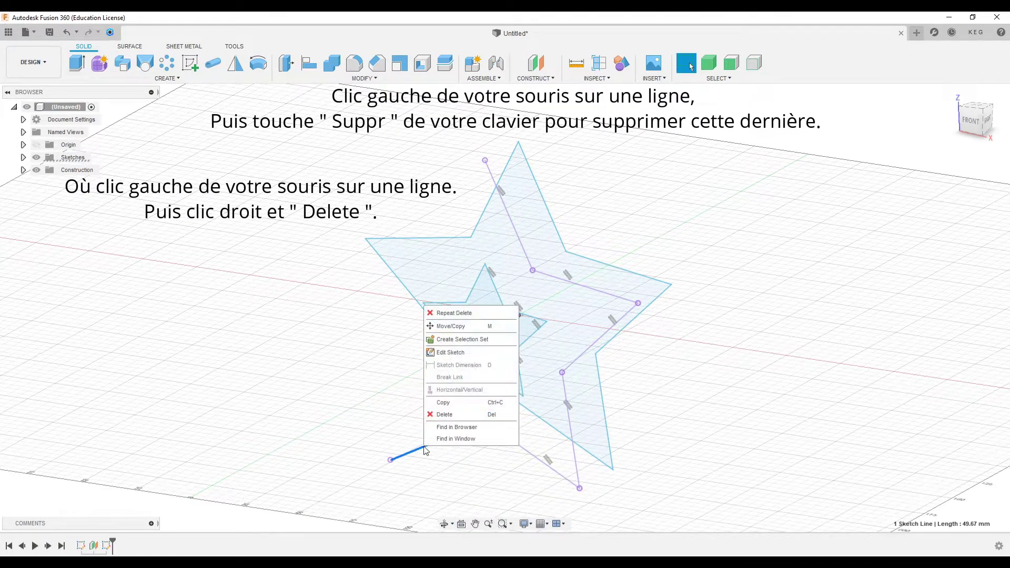
click(454, 311)
click(506, 437)
right_click(508, 437)
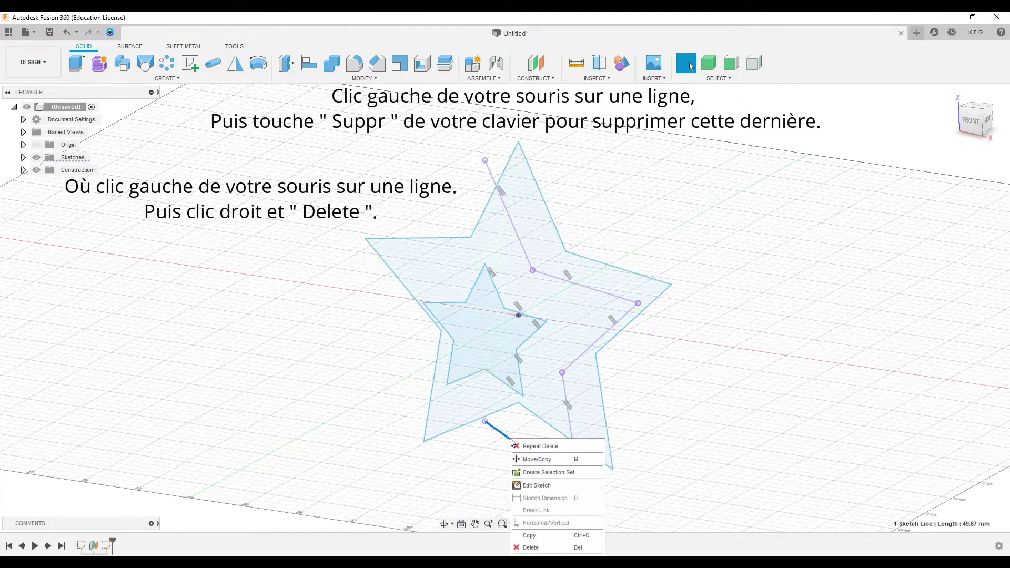
click(524, 449)
right_click(577, 466)
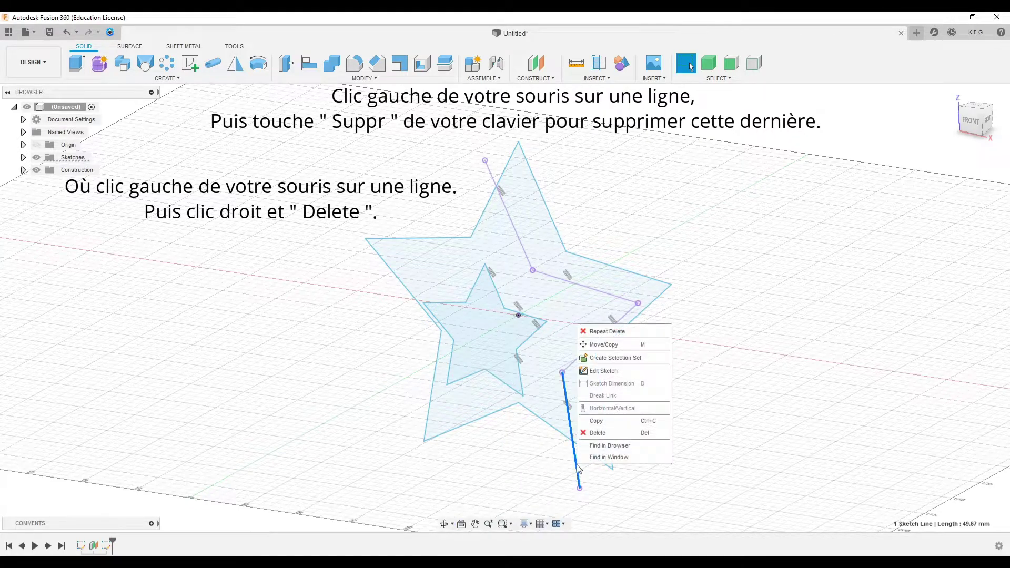
click(600, 434)
Delete both projected lines of the star's right point and the remaining line of its top point.
right_click(582, 355)
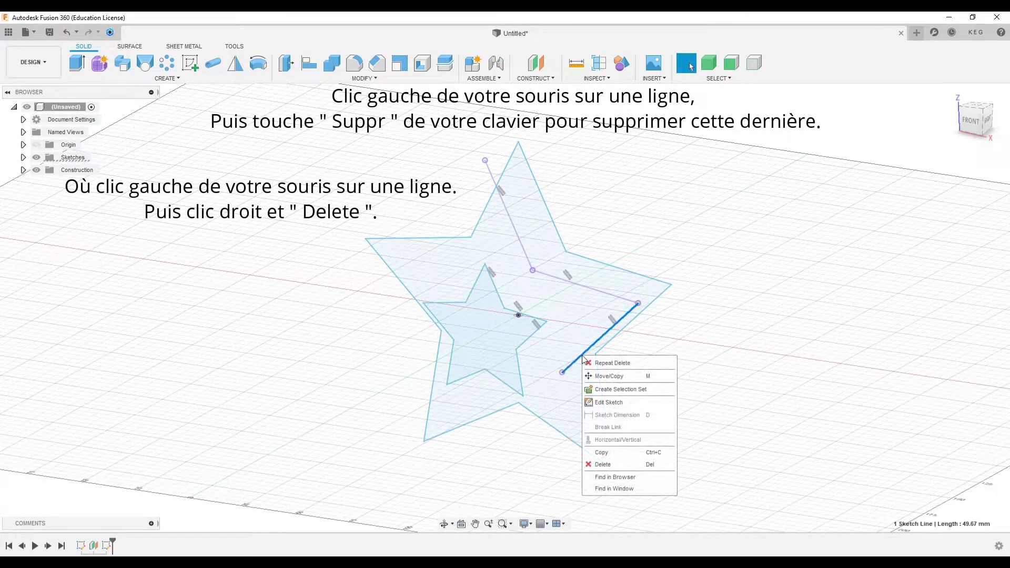
click(605, 361)
right_click(579, 291)
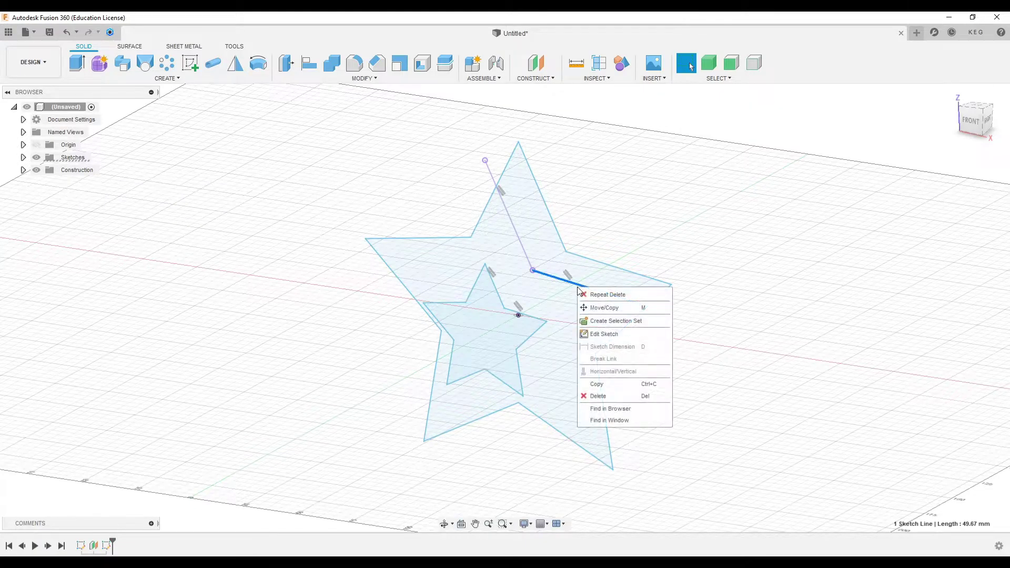
click(592, 294)
right_click(524, 251)
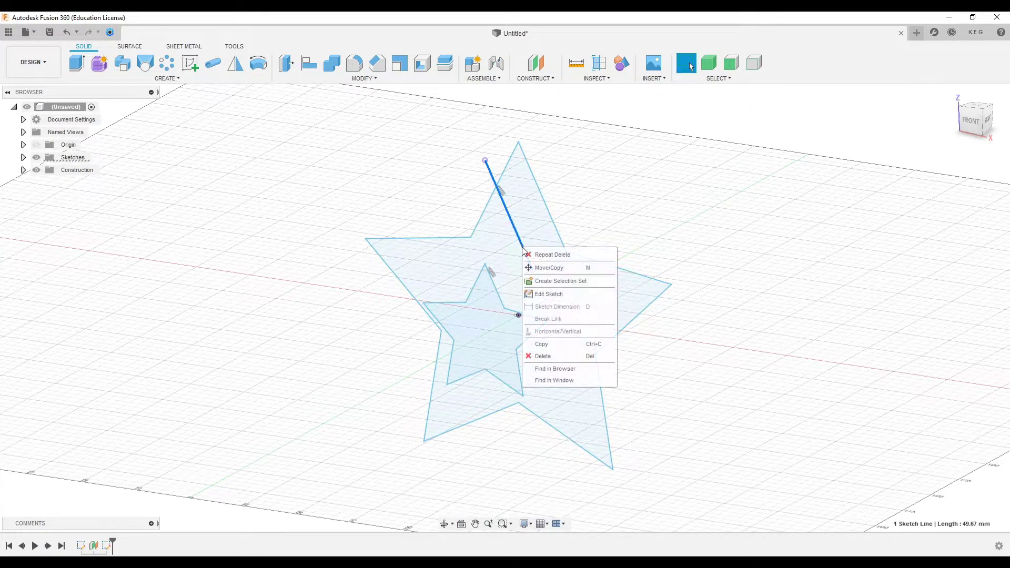
click(537, 254)
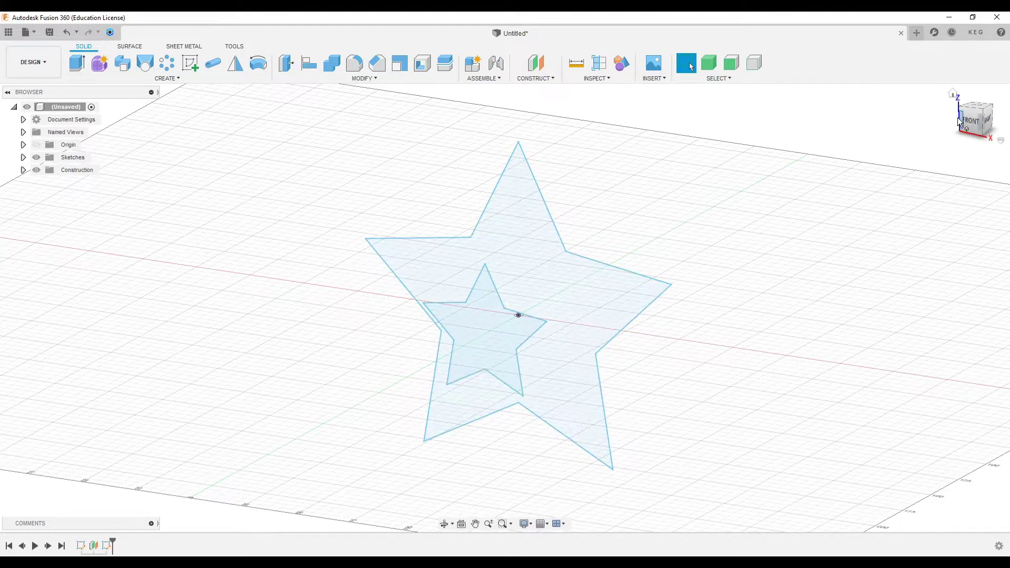
Hide Sketch2, which contains the small inner star, leaving the large star shown.
drag(973, 120, 954, 129)
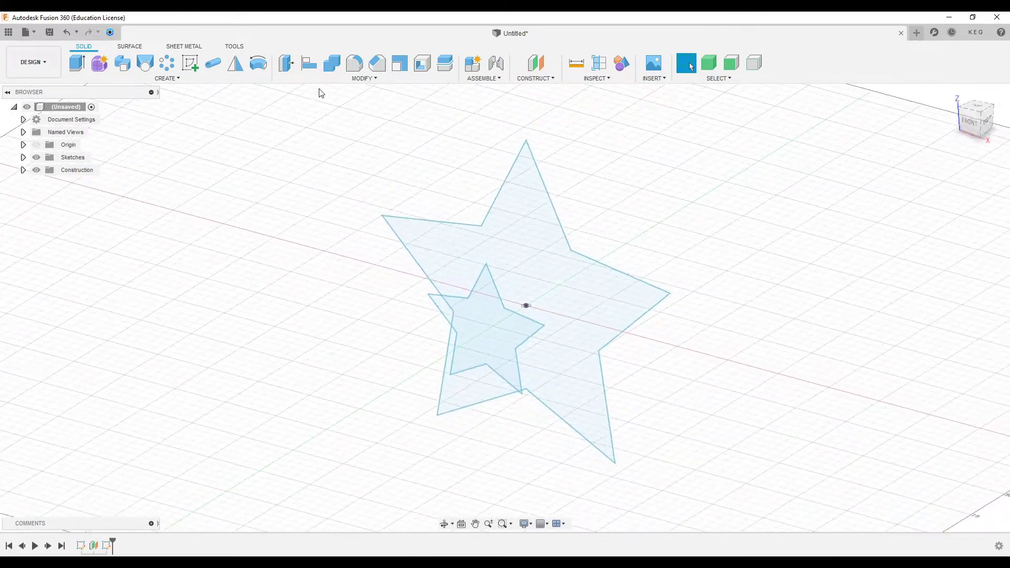
click(24, 157)
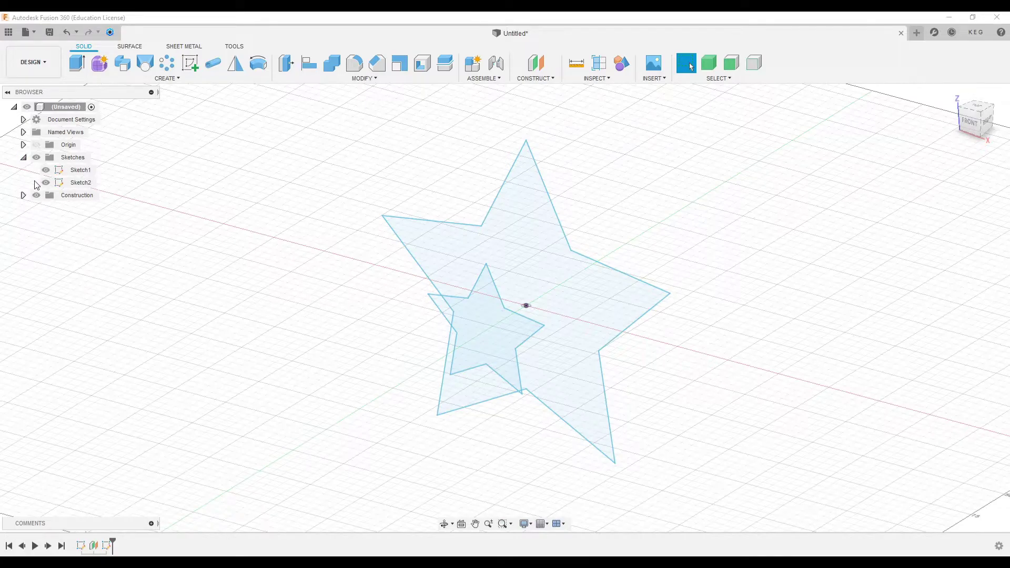
click(46, 183)
click(46, 183)
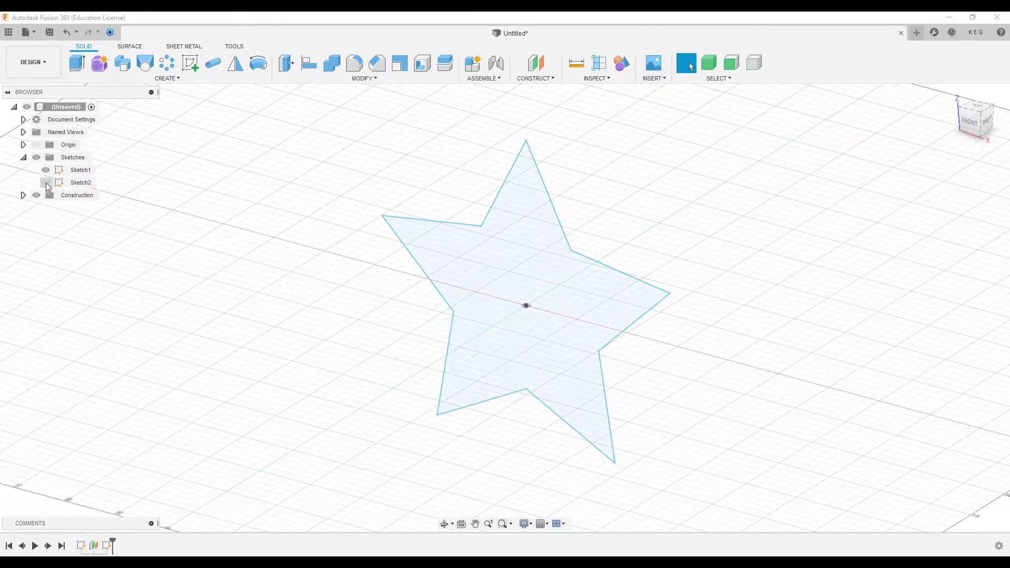
click(46, 184)
click(47, 184)
Edit Sketch1 and draw lines joining the large star's centre to its top tip and upper-left inner corner.
right_click(82, 171)
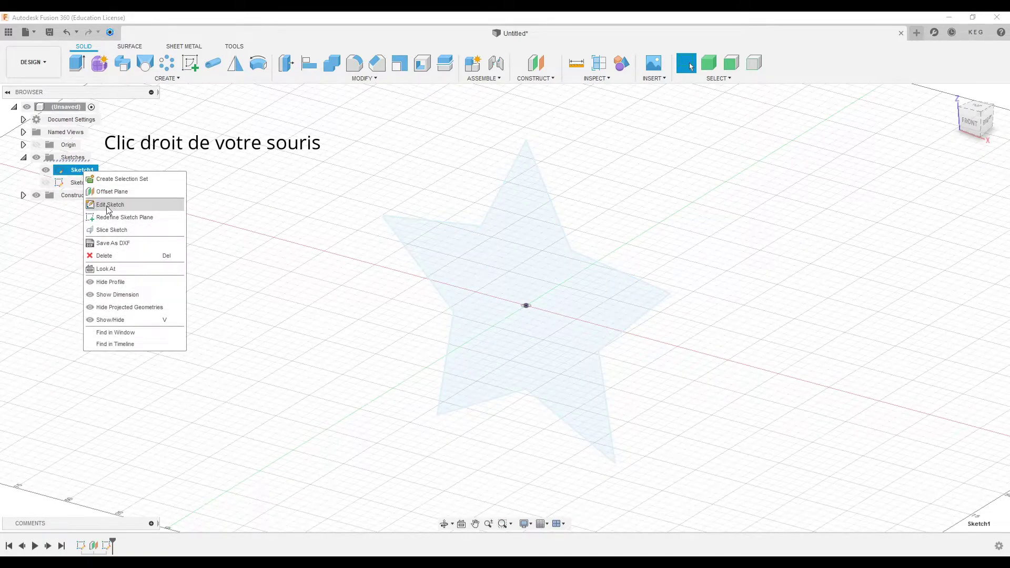
click(110, 205)
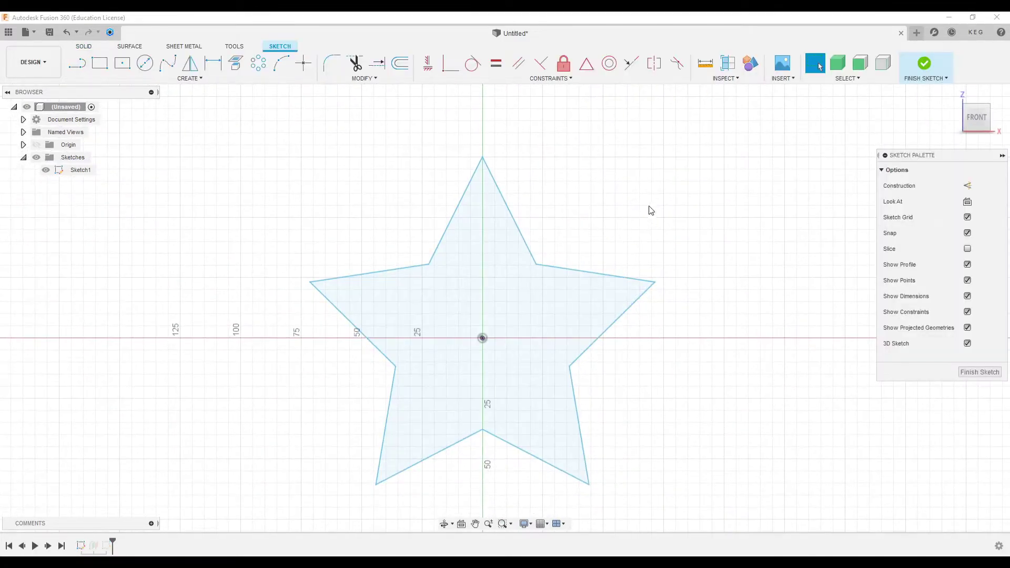
middle_drag(633, 173, 621, 163)
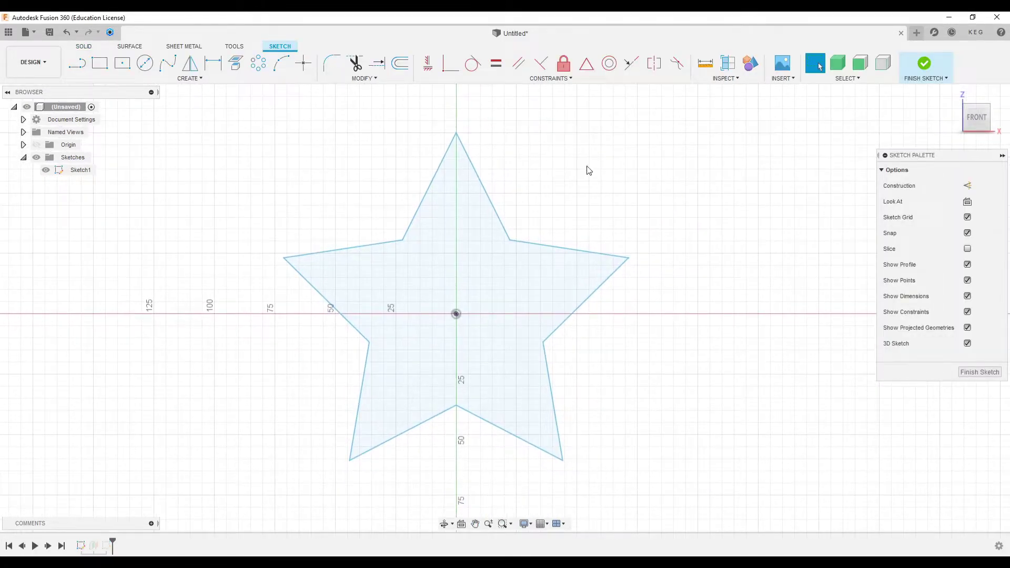
click(82, 79)
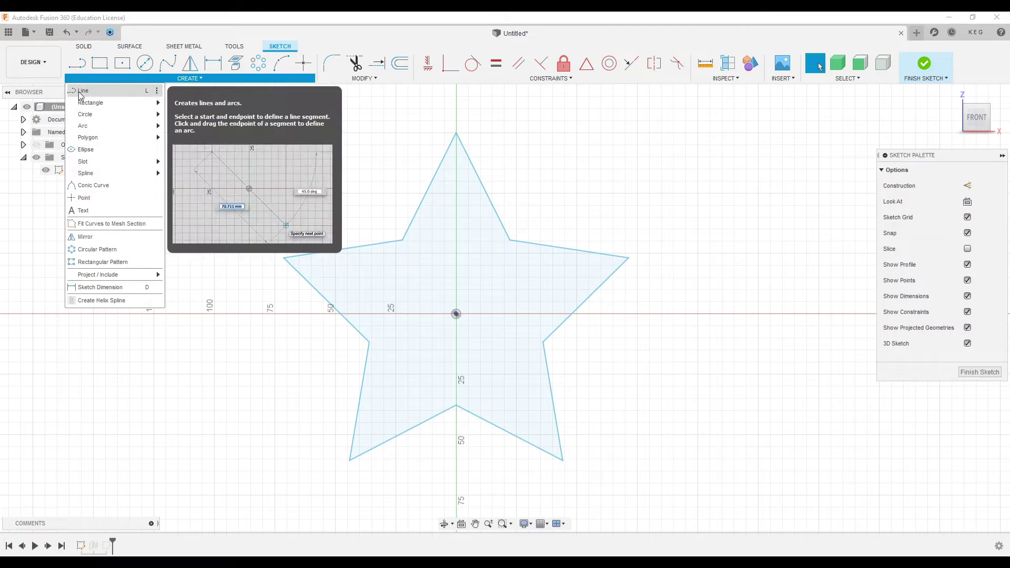
click(90, 93)
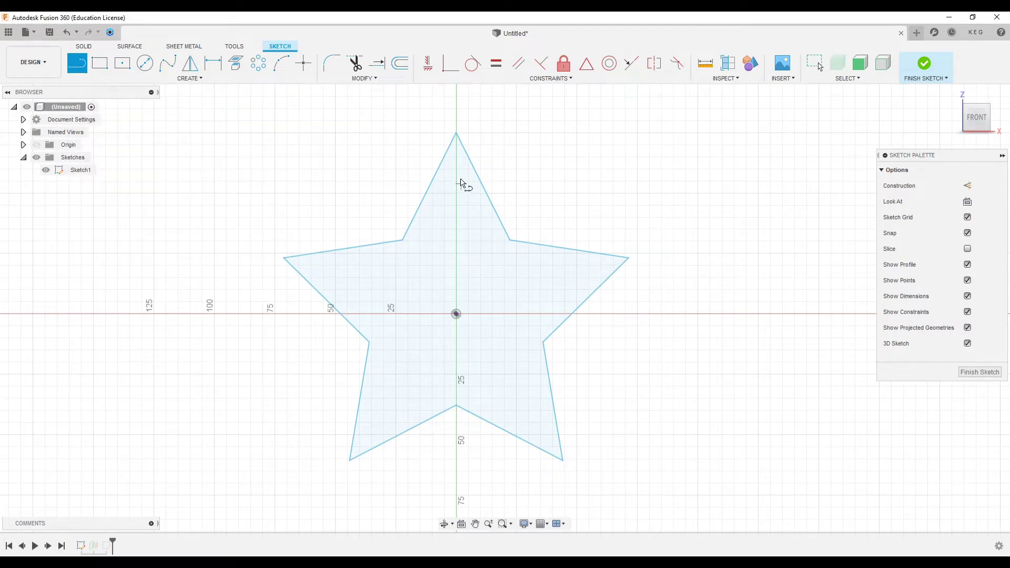
click(457, 135)
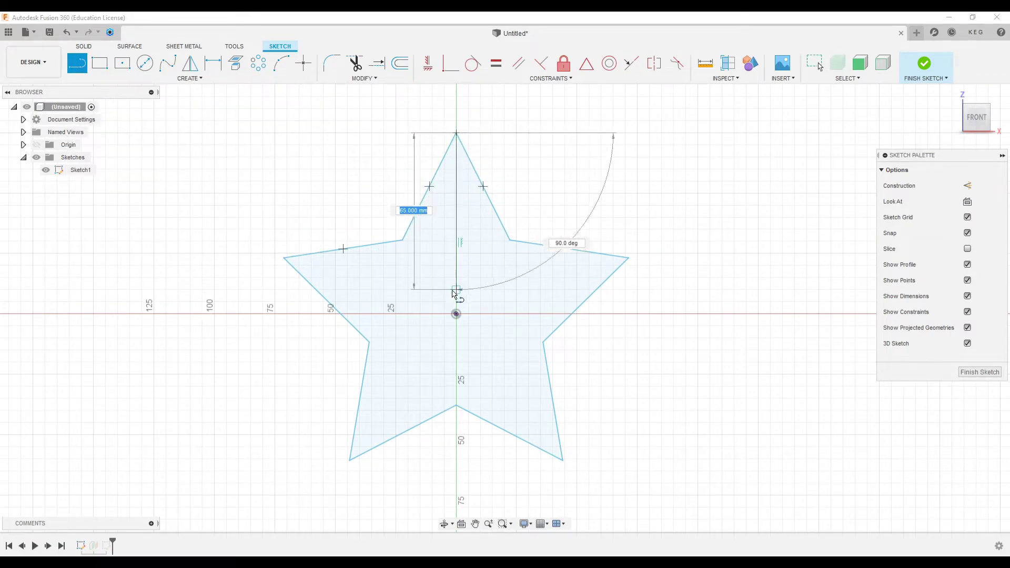
click(456, 314)
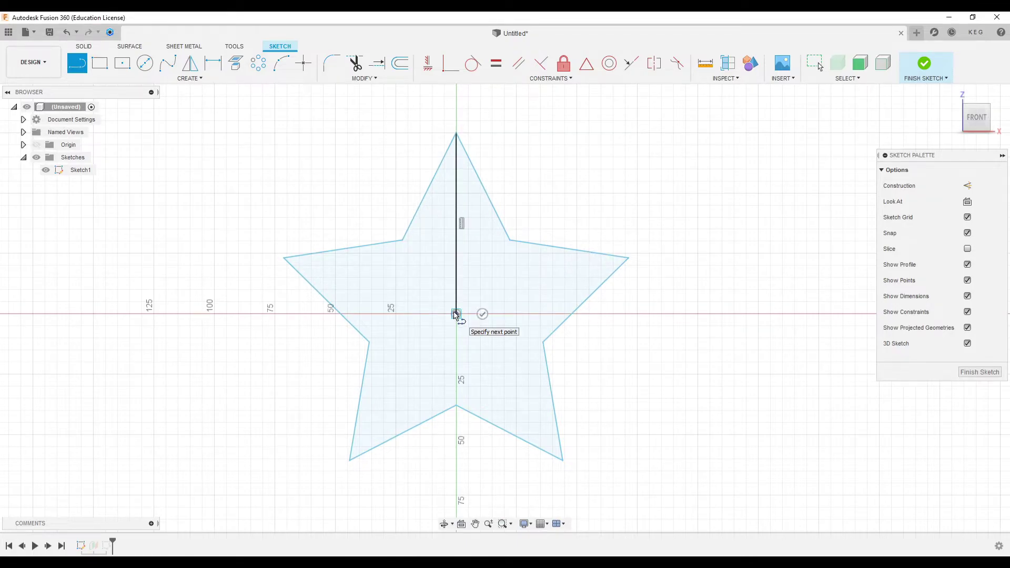
click(402, 240)
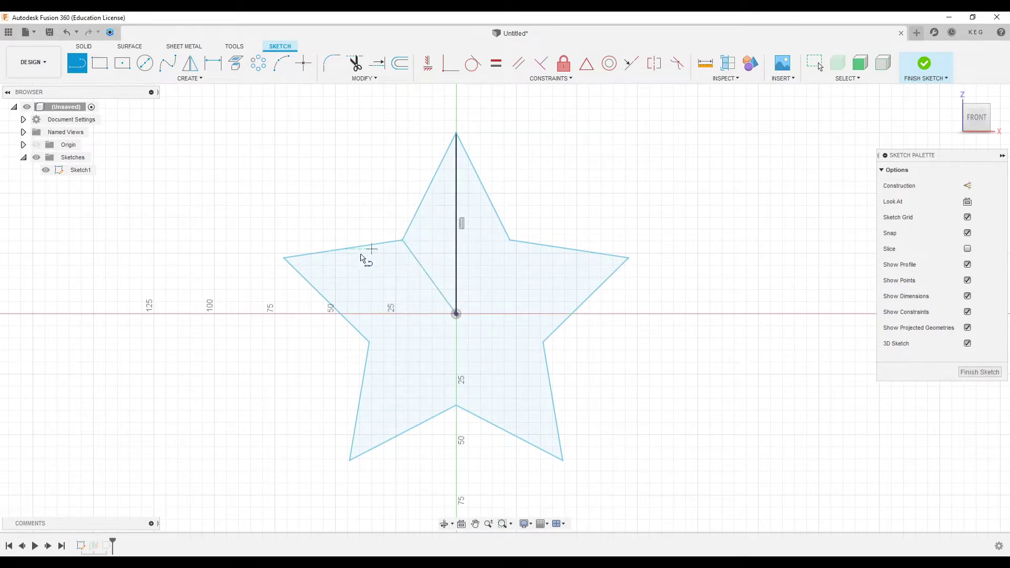
Draw lines to the centre from the star's left tip, lower-left inner corner and lower-left tip.
click(285, 259)
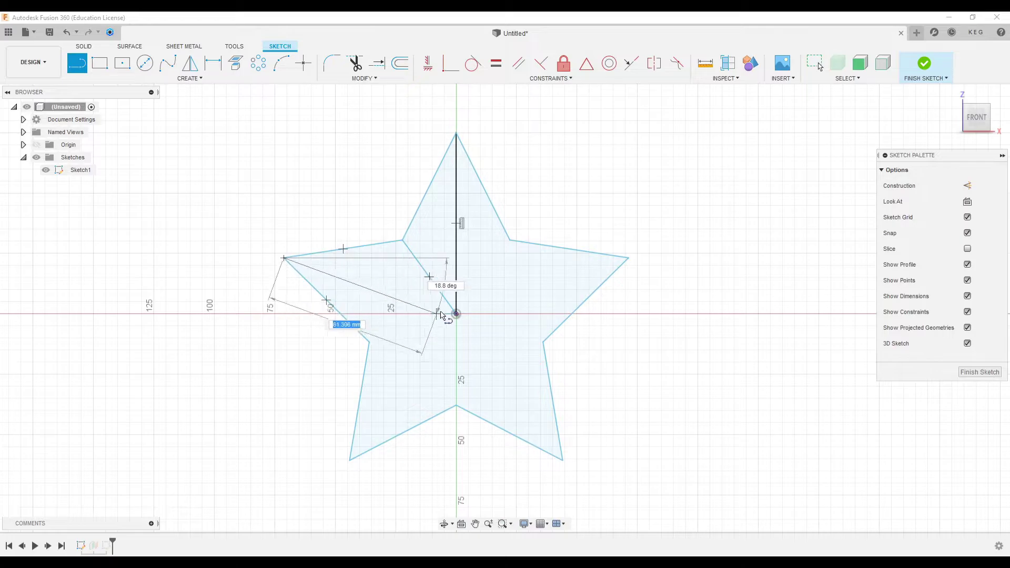
click(457, 314)
click(369, 342)
click(456, 314)
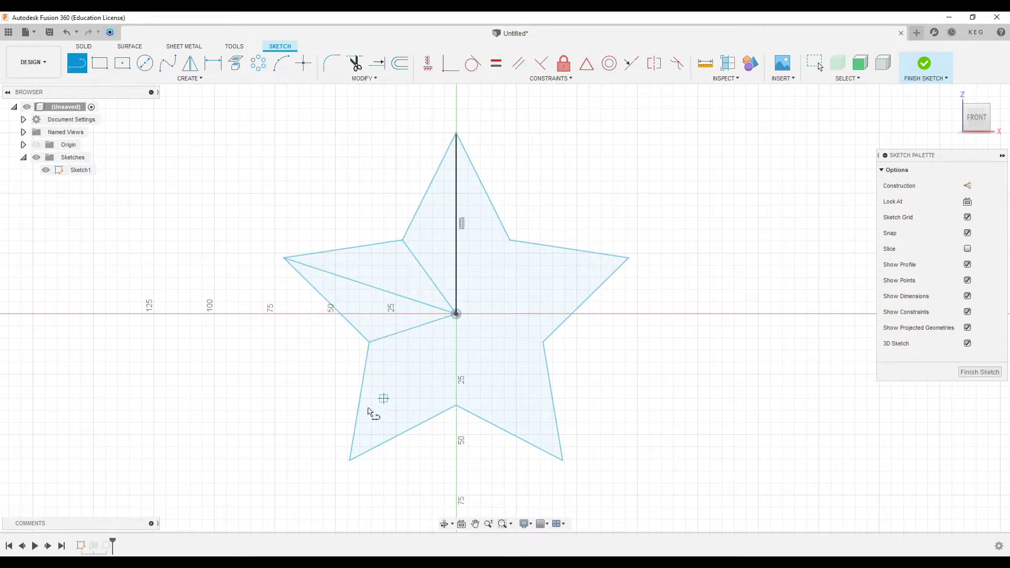
click(350, 461)
click(456, 314)
Draw lines to the centre from the star's bottom inner corner, lower-right tip, lower-right inner corner and right tip, and end the Line command.
click(456, 407)
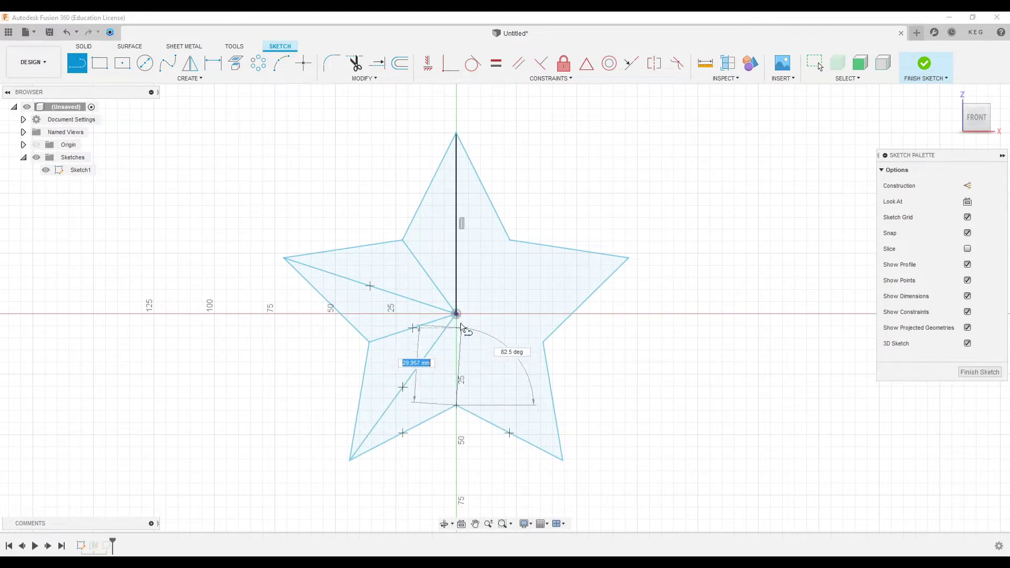
click(456, 314)
click(563, 460)
click(456, 315)
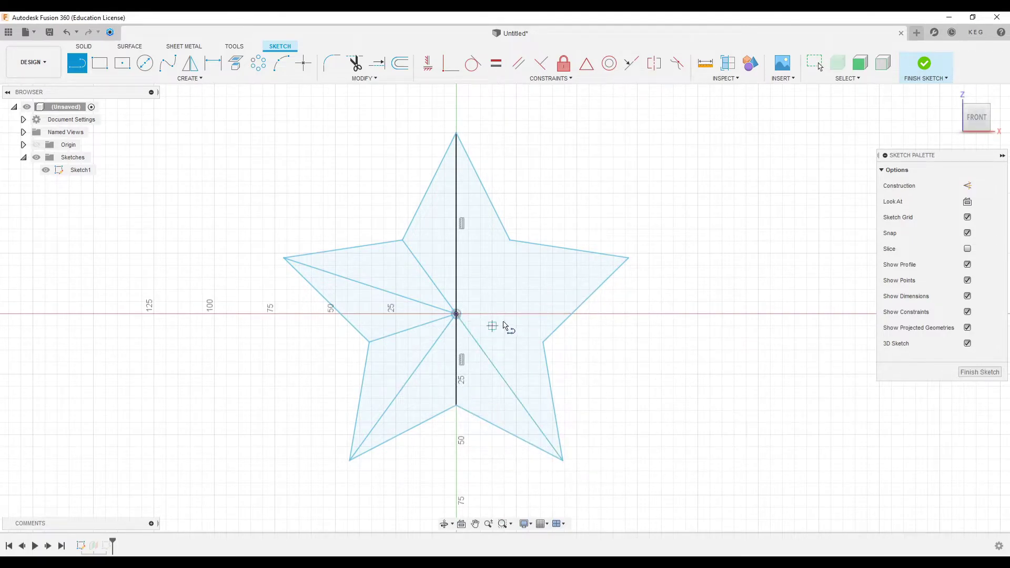
click(543, 343)
click(456, 314)
click(628, 258)
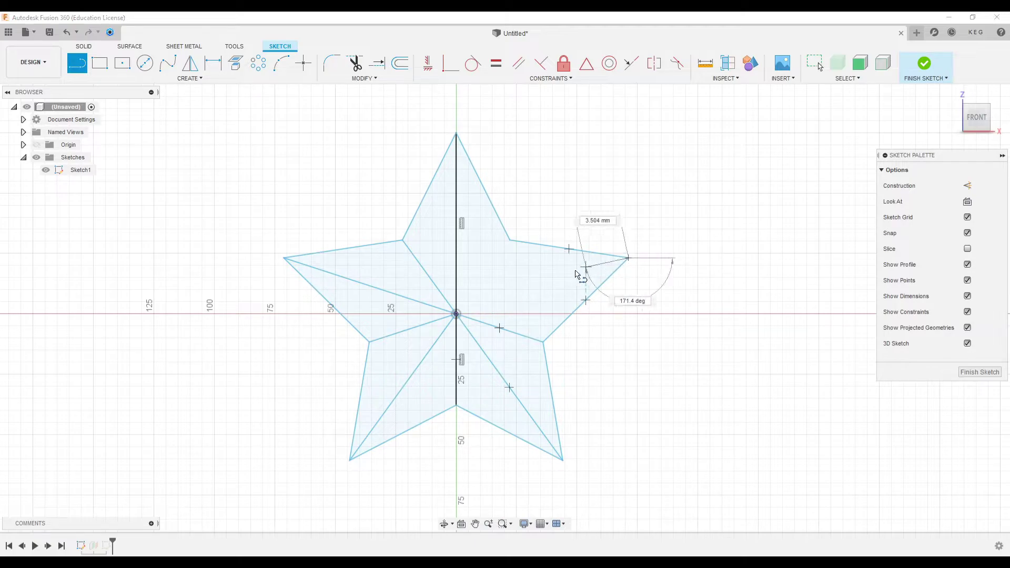
click(456, 315)
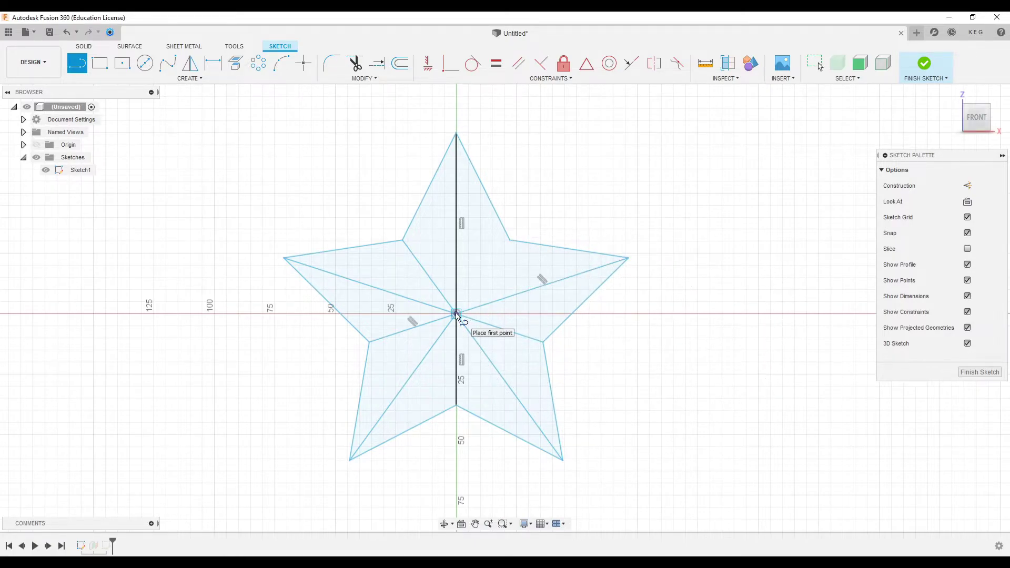
right_click(658, 314)
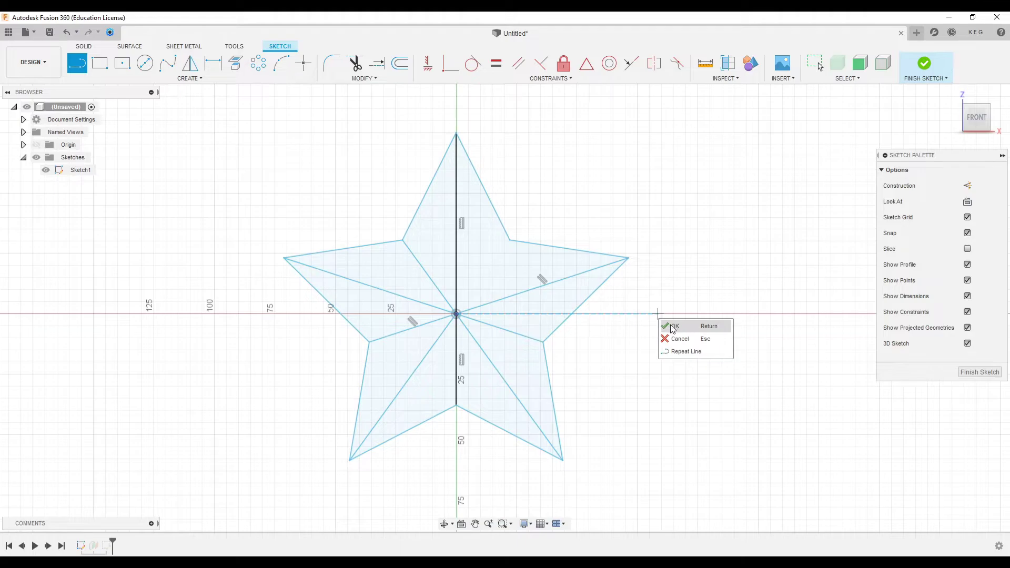
click(673, 327)
Draw the missing line from the star's centre to its upper-right inner corner and finish the sketch.
drag(979, 117, 959, 121)
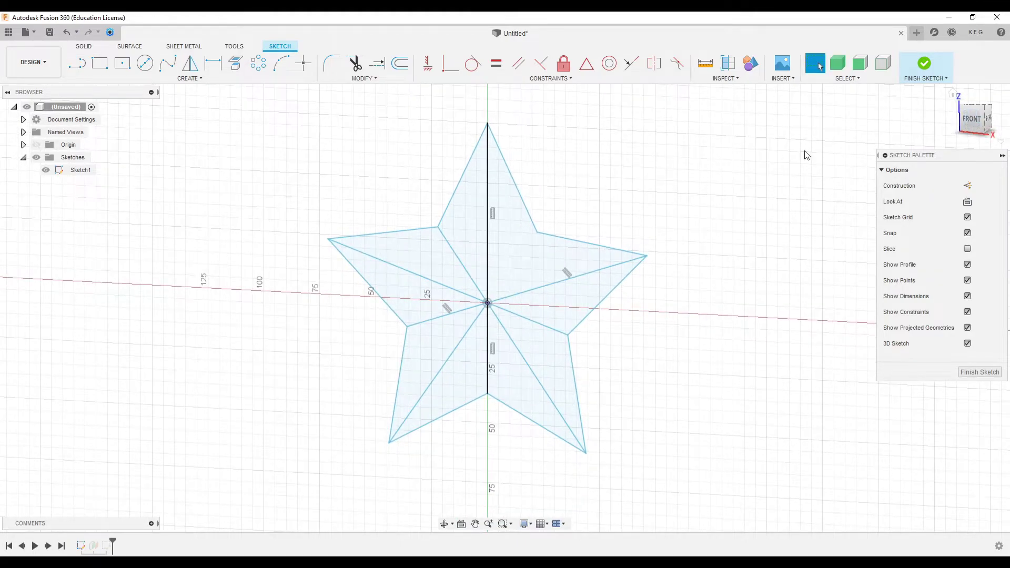
click(135, 79)
click(105, 90)
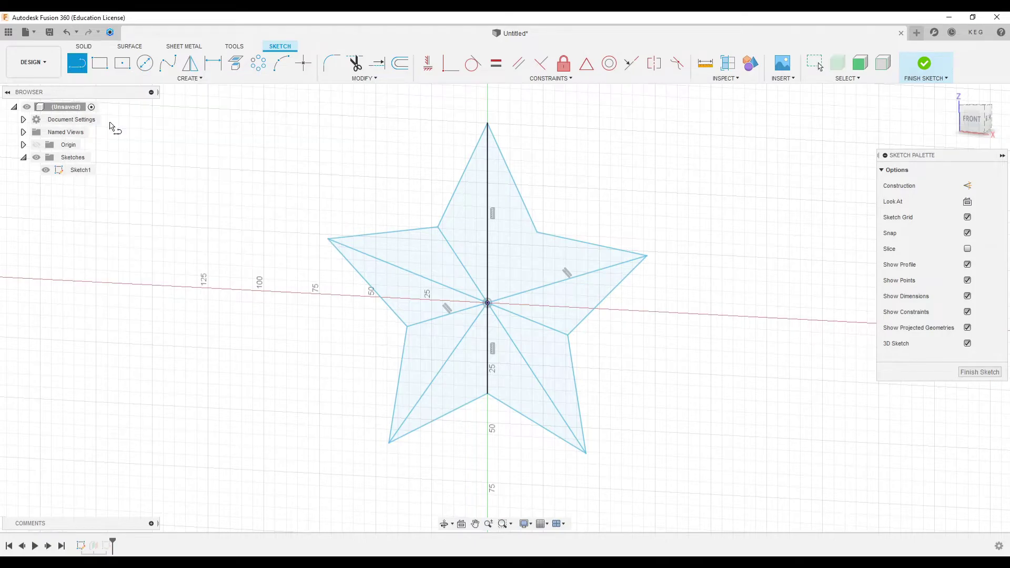
click(488, 302)
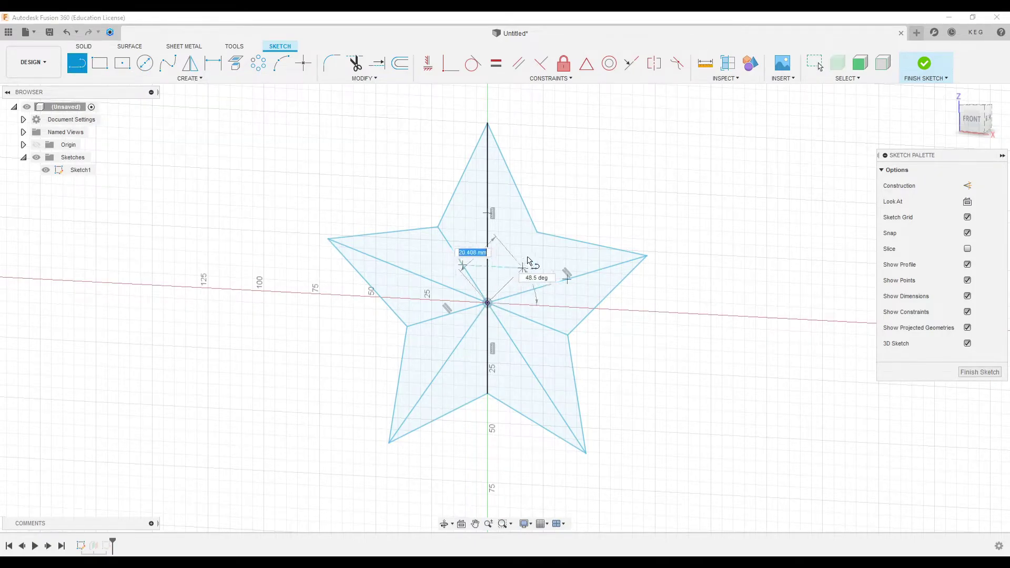
click(537, 233)
right_click(699, 330)
click(707, 333)
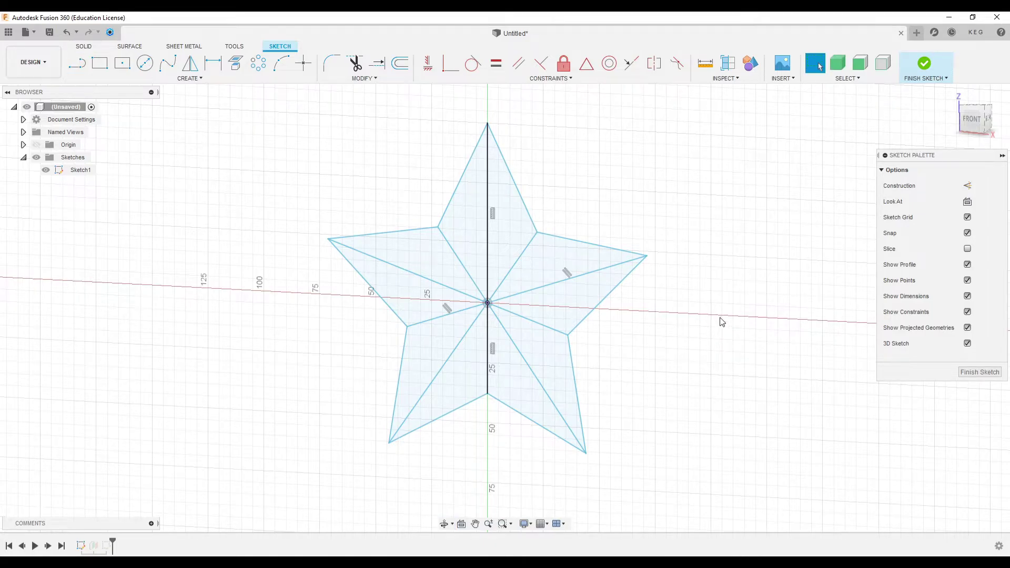
drag(974, 118, 953, 122)
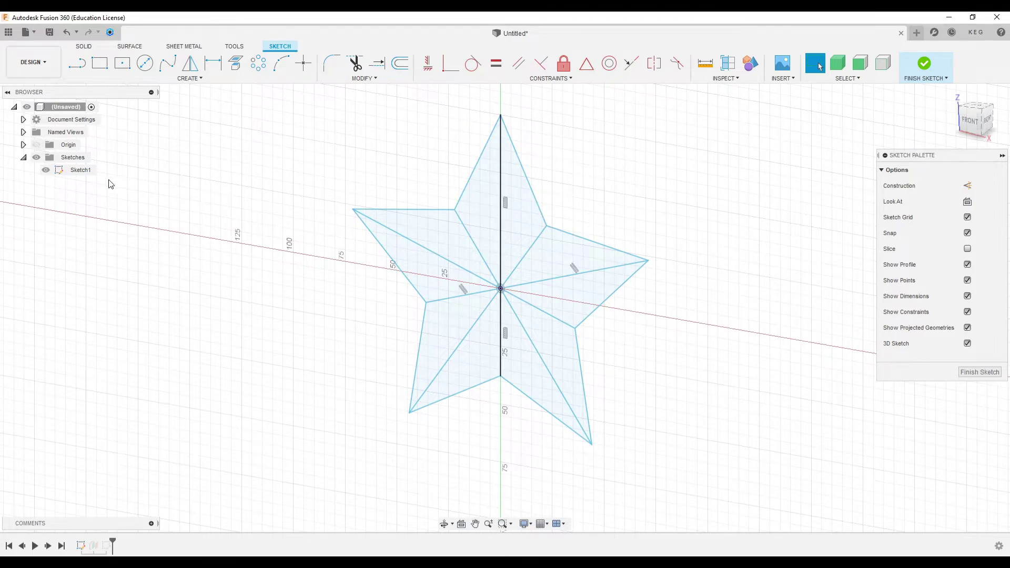
click(928, 66)
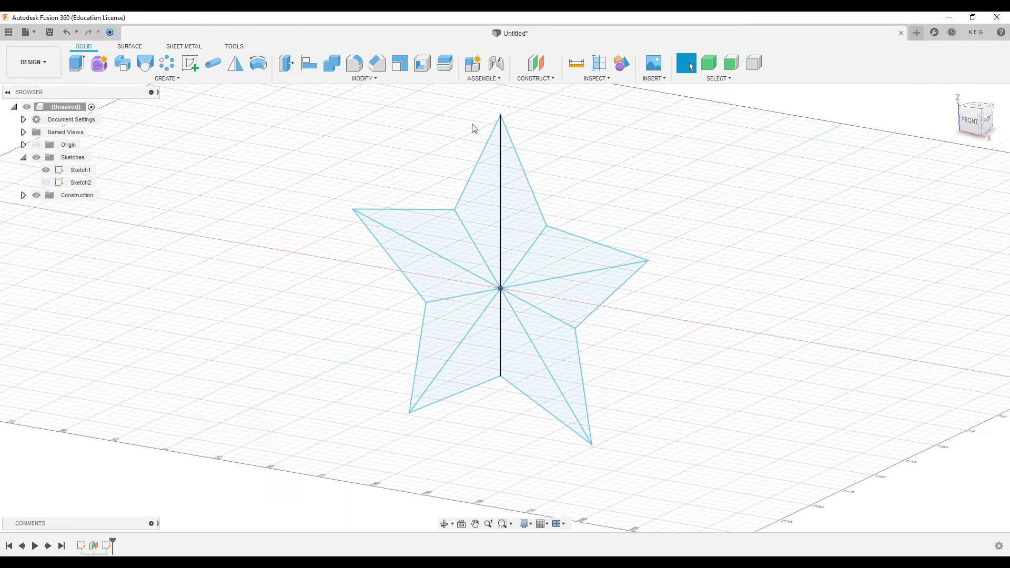
Toggle the visibility of Sketch2 to check the small star against the divided large star, leaving Sketch2 hidden.
click(47, 183)
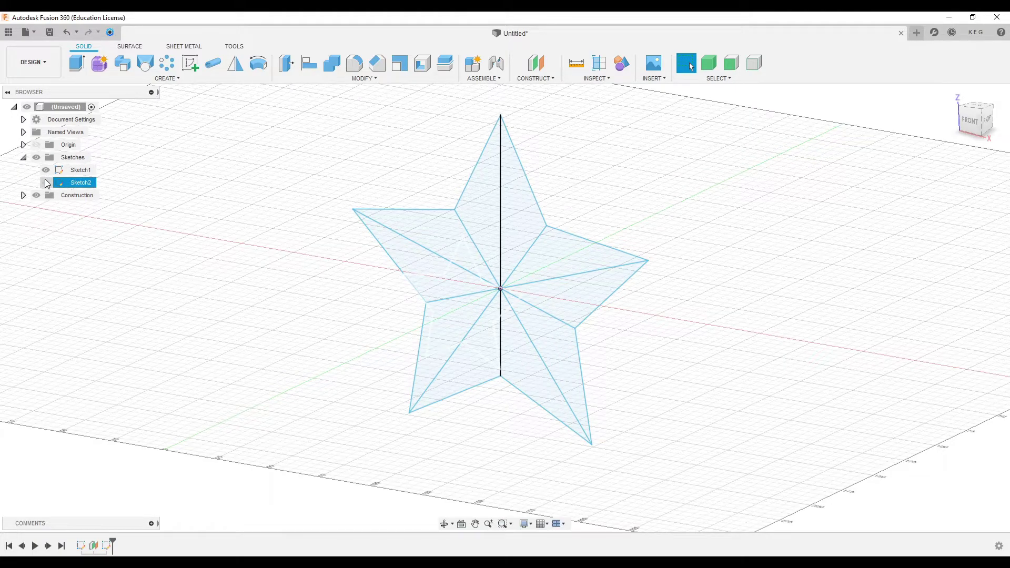
click(45, 183)
click(46, 182)
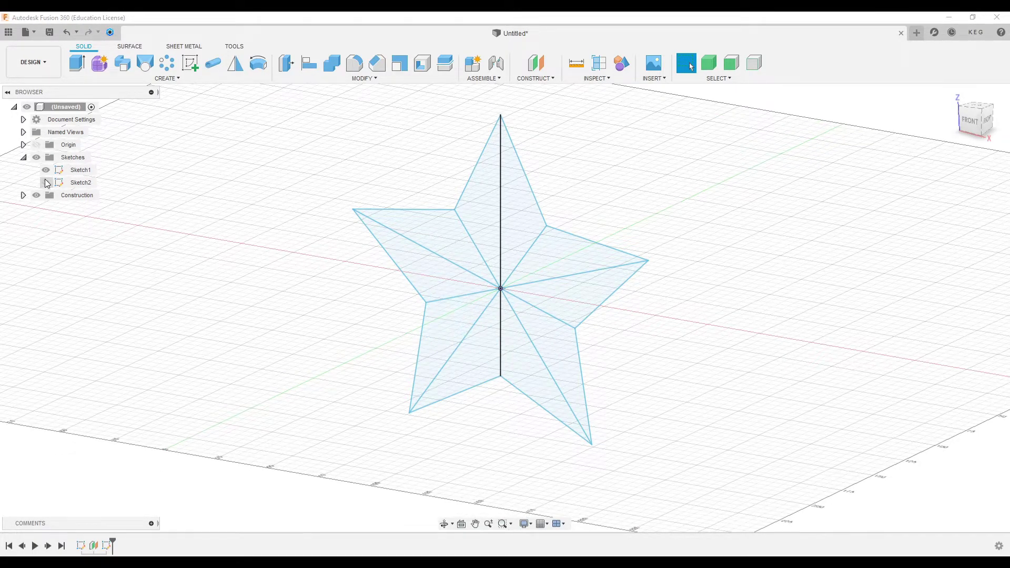
Start a Loft as a new body, select all ten triangular regions of the large star as Profile 1, and request another profile.
click(191, 80)
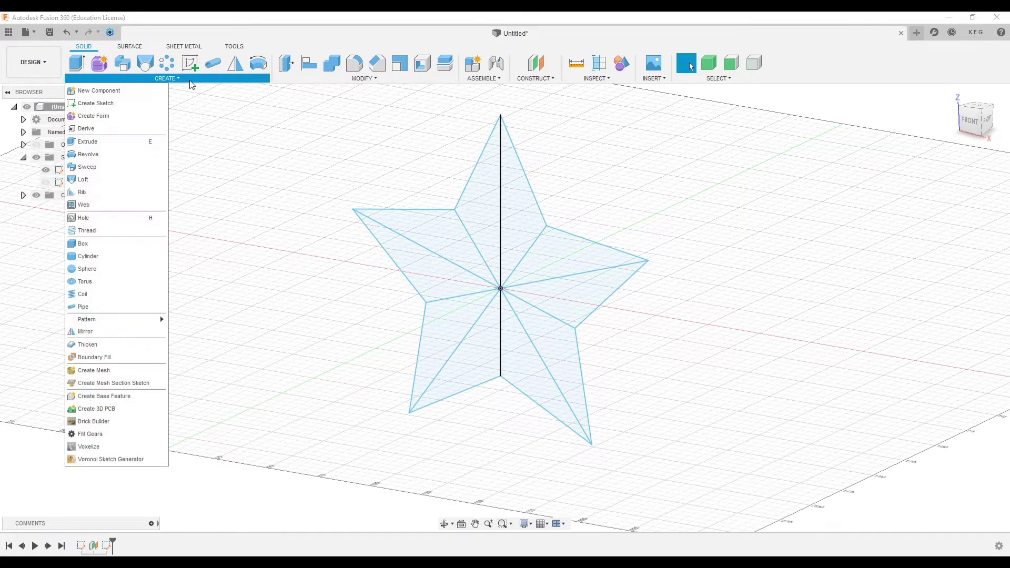
click(85, 180)
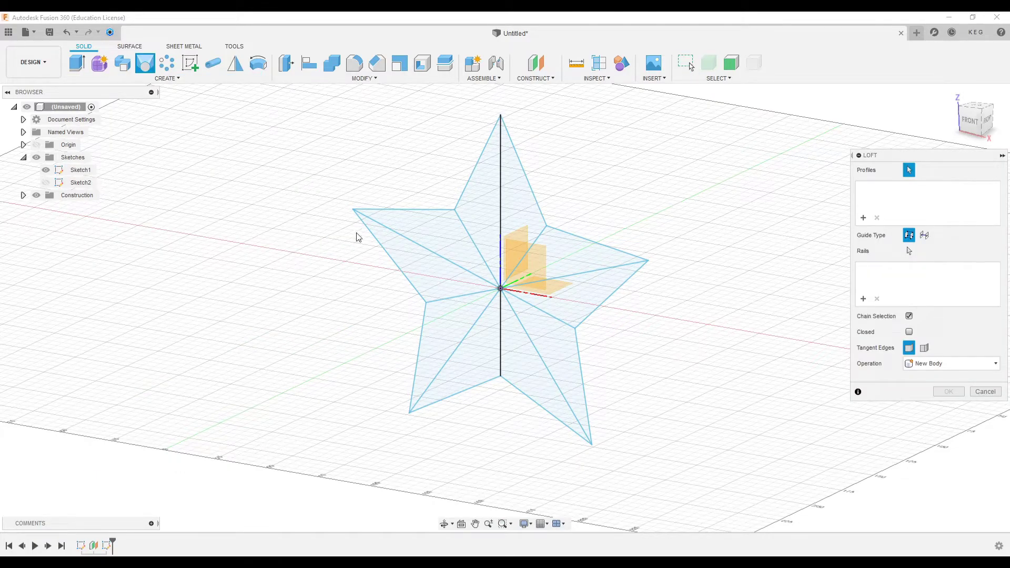
click(480, 208)
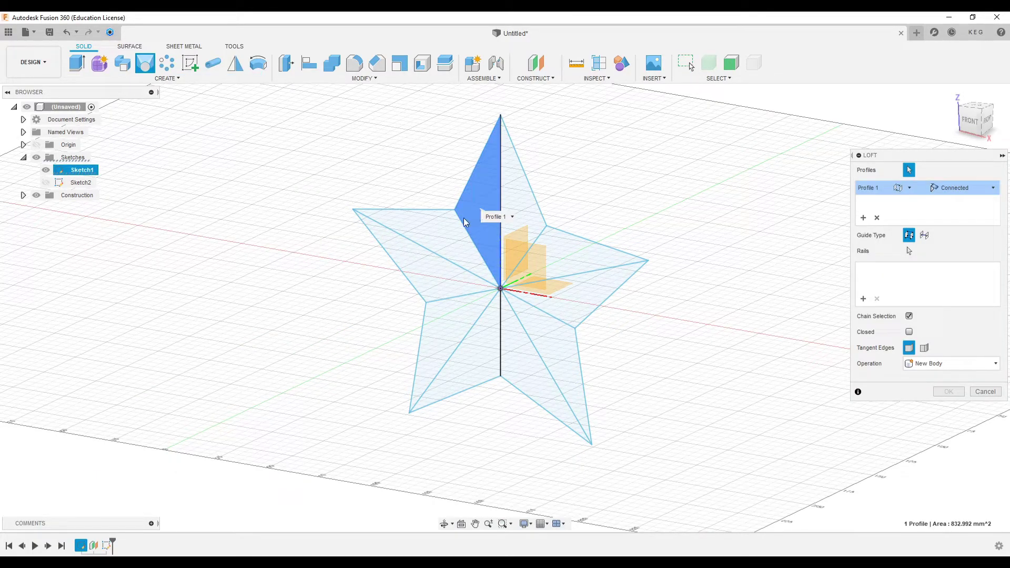
click(441, 231)
click(449, 320)
click(475, 346)
click(522, 358)
click(555, 345)
click(584, 311)
click(579, 261)
click(525, 216)
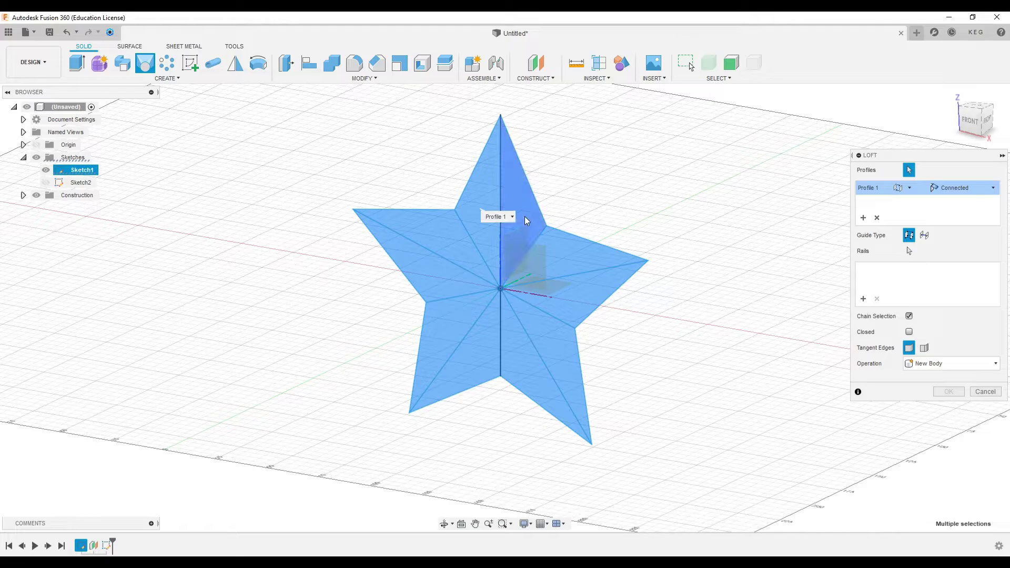
click(866, 221)
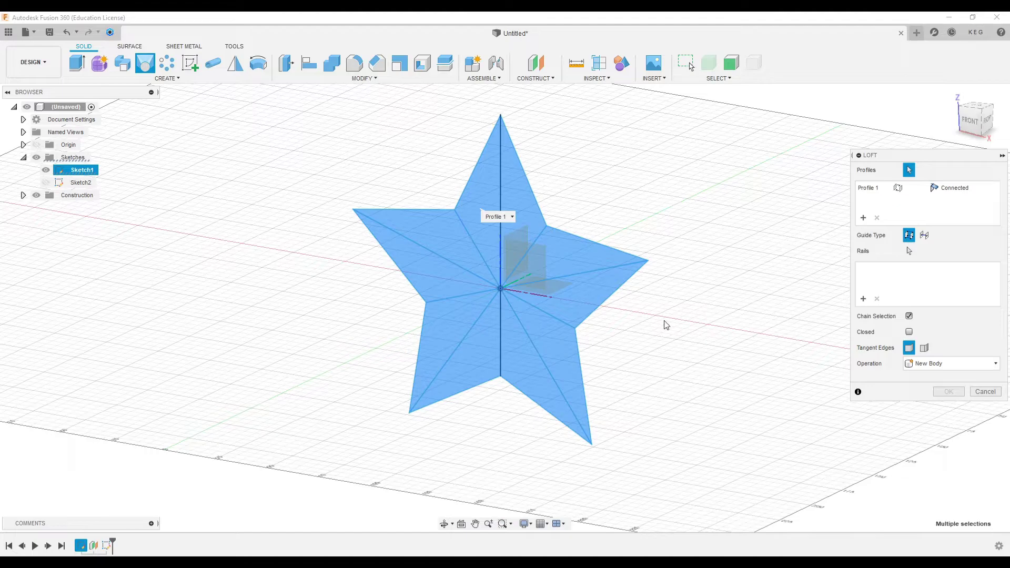
Show Sketch2, add the small star as the Loft's Profile 2, and finish the loft as a new body.
click(47, 184)
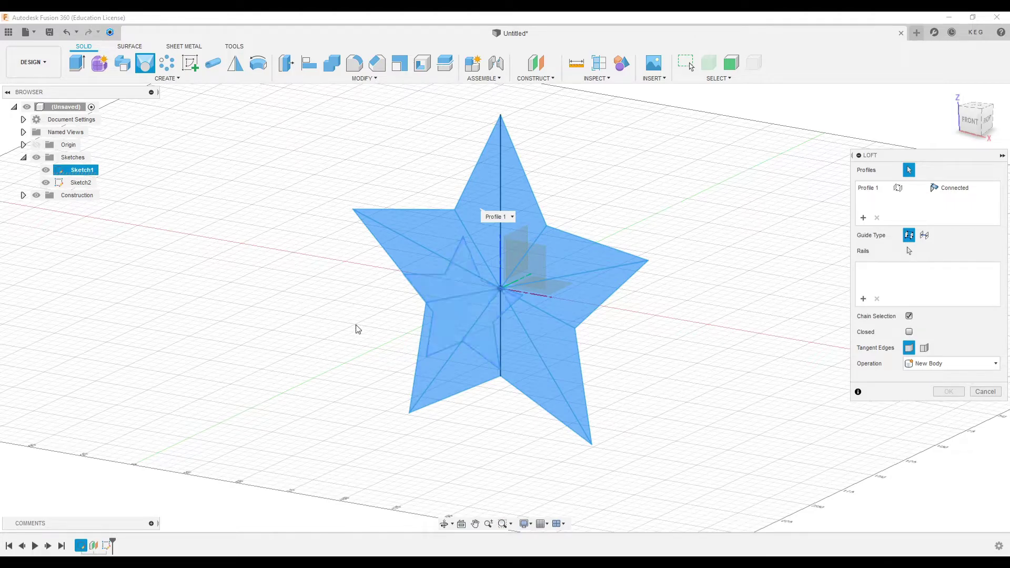
click(445, 314)
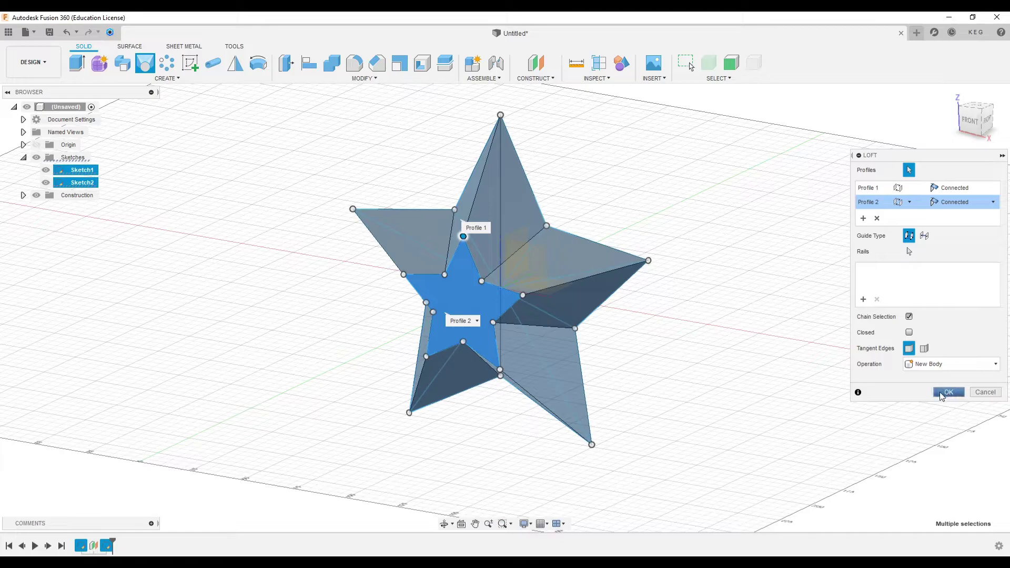
click(950, 392)
Mirror the lofted star body about the origin XZ plane on its large flat back face, using the Bodies pattern type.
mouse_move(972, 130)
mouse_down()
mouse_move(941, 128)
mouse_move(962, 130)
mouse_move(955, 140)
mouse_up()
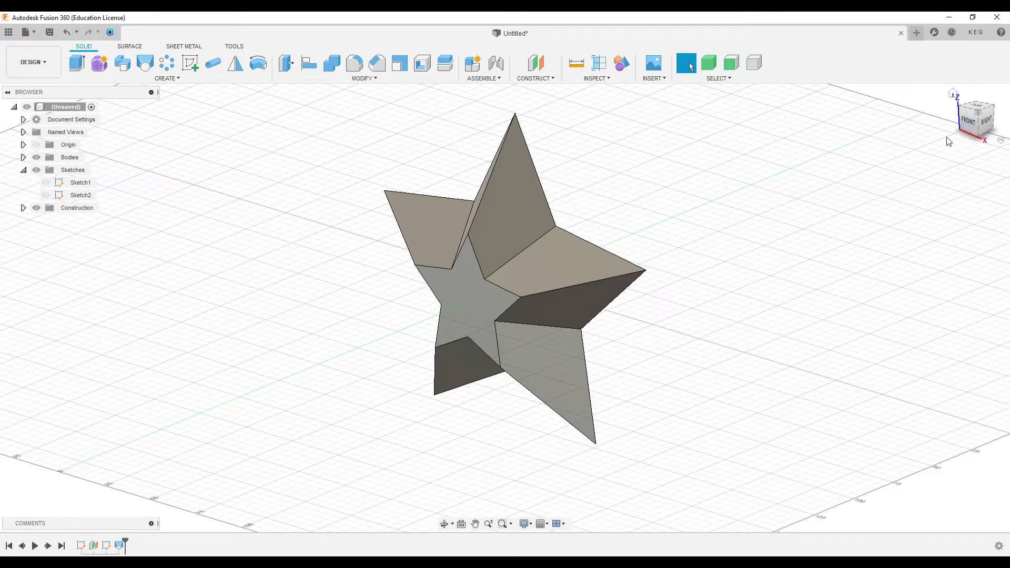
click(212, 79)
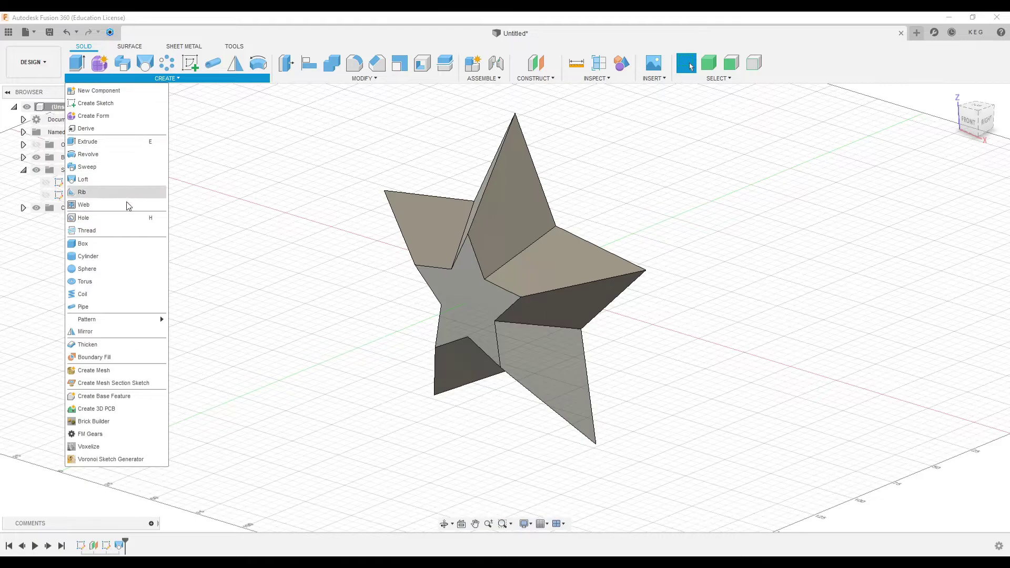
mouse_move(103, 317)
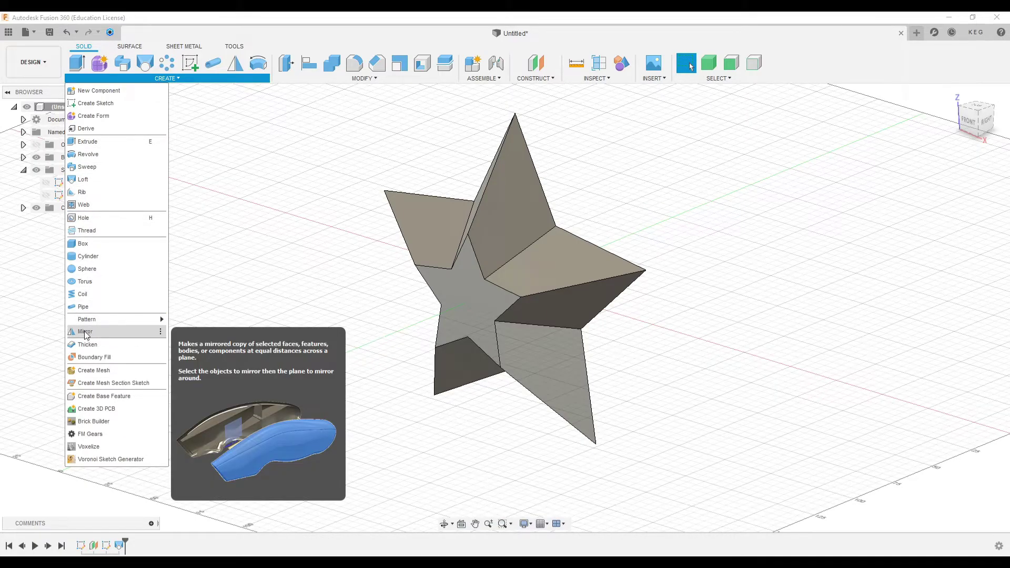
click(85, 332)
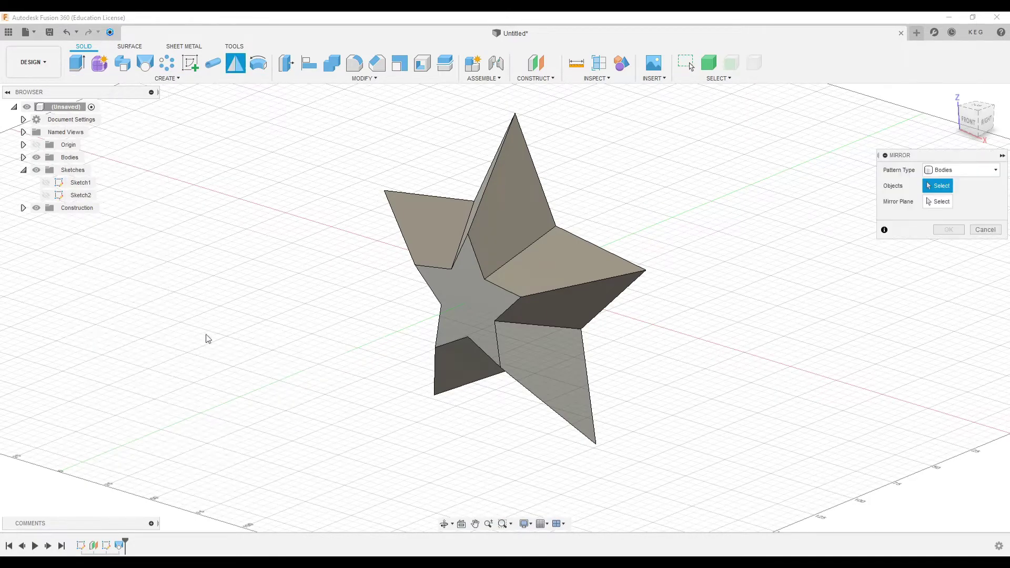
click(993, 175)
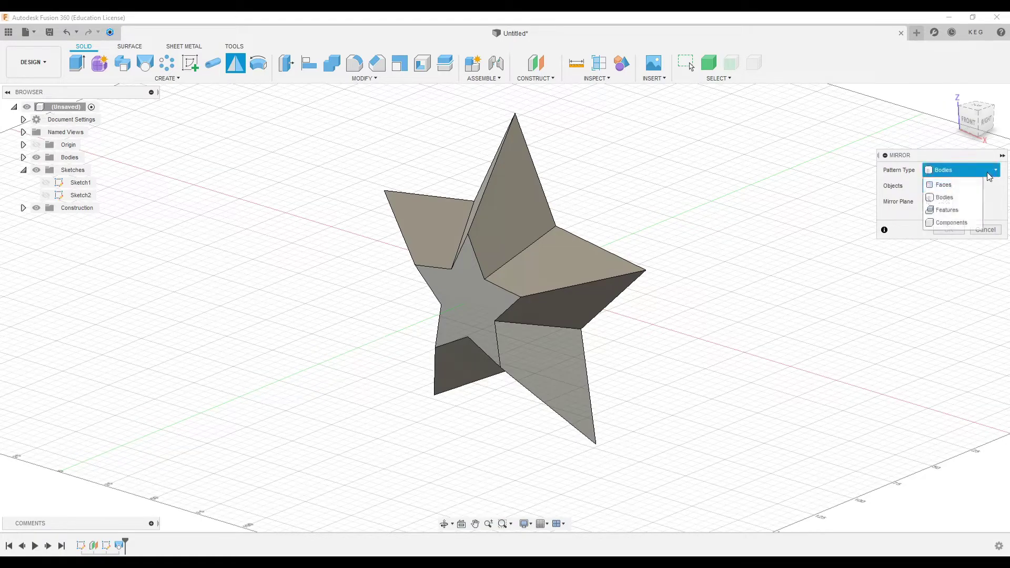
click(952, 199)
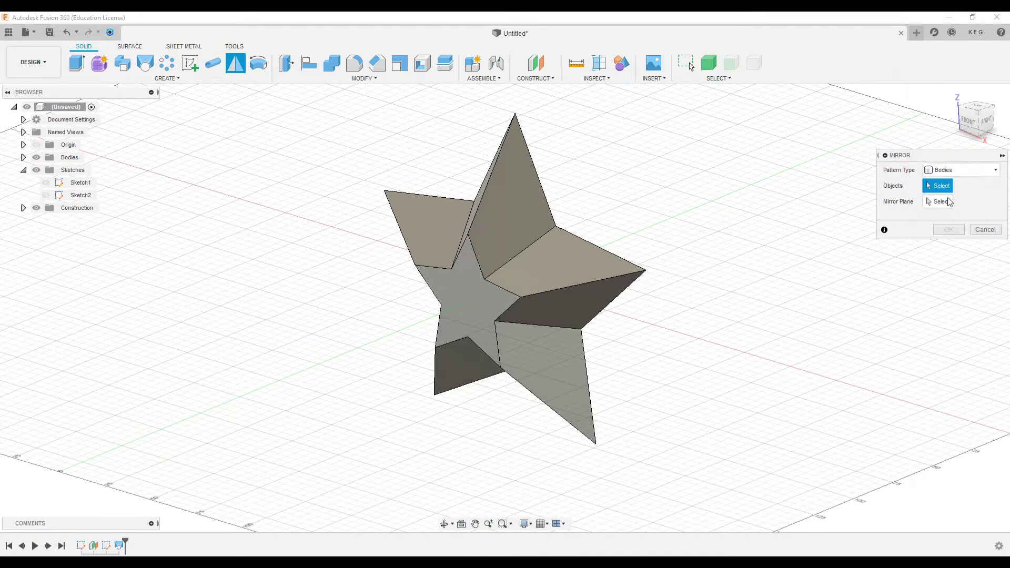
click(569, 259)
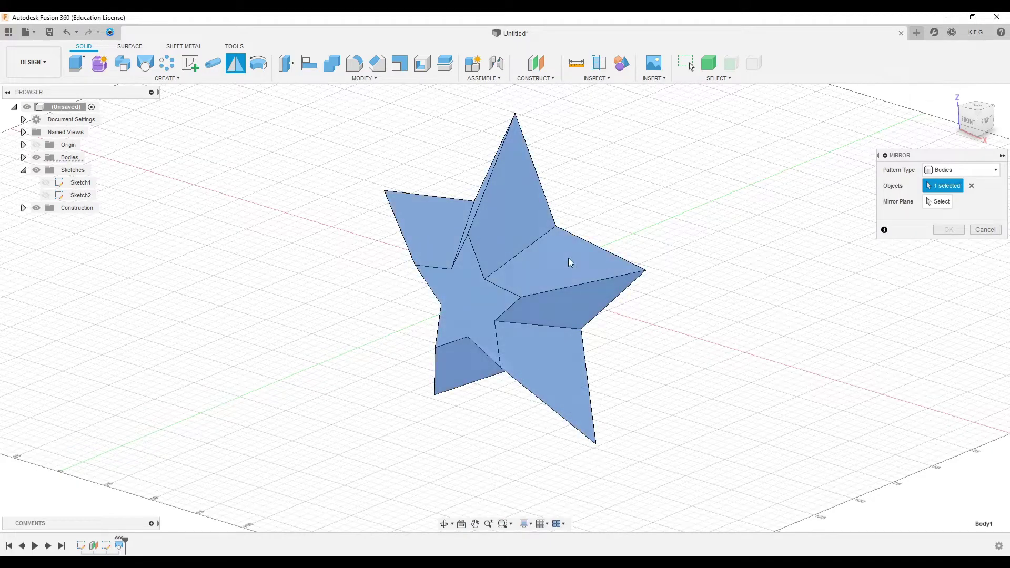
click(938, 203)
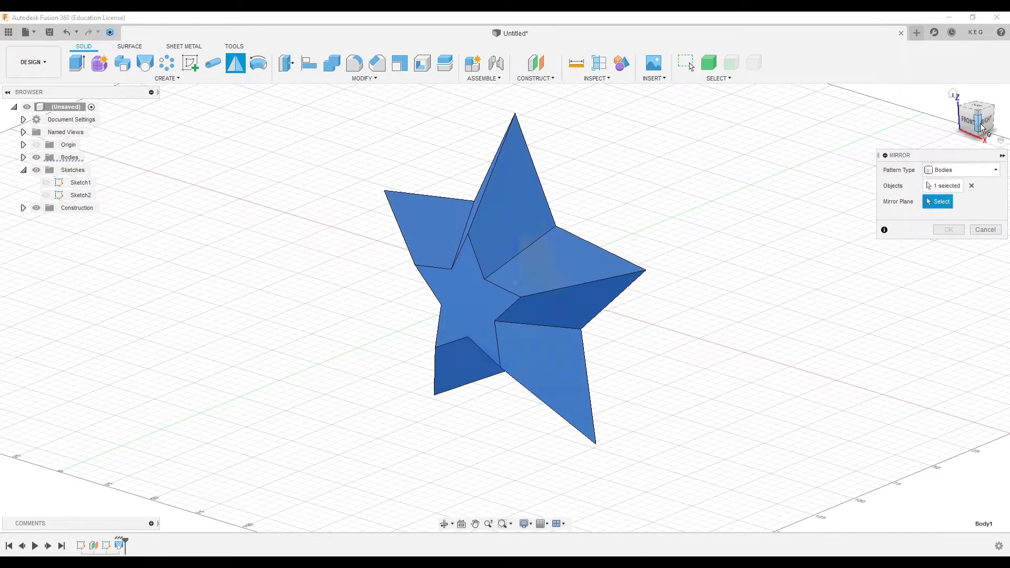
drag(981, 128, 914, 128)
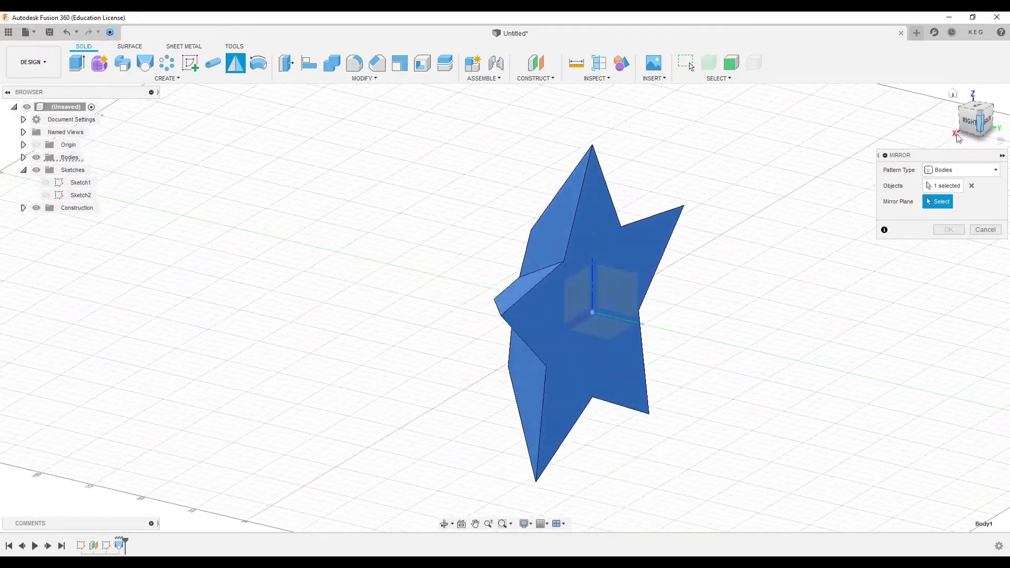
click(575, 288)
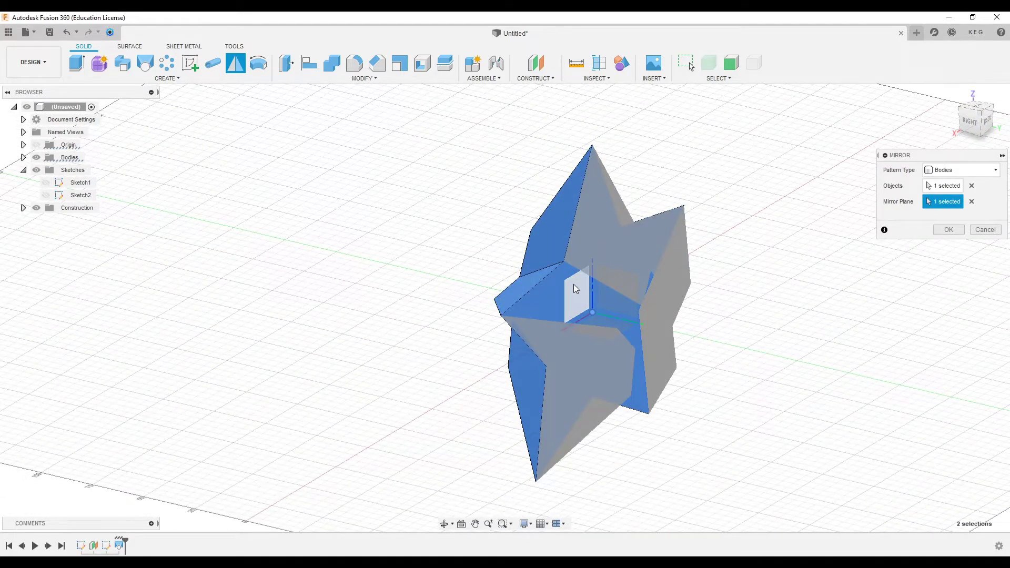
click(941, 231)
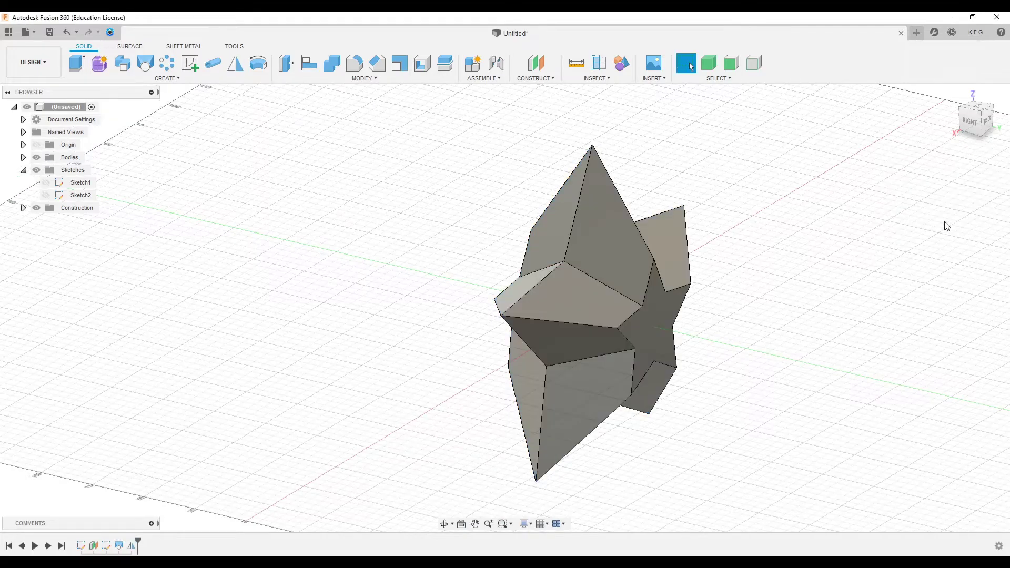
Combine the front star body with its mirrored copy using the Join operation.
mouse_move(967, 127)
mouse_down()
mouse_move(1005, 121)
mouse_move(991, 126)
mouse_up()
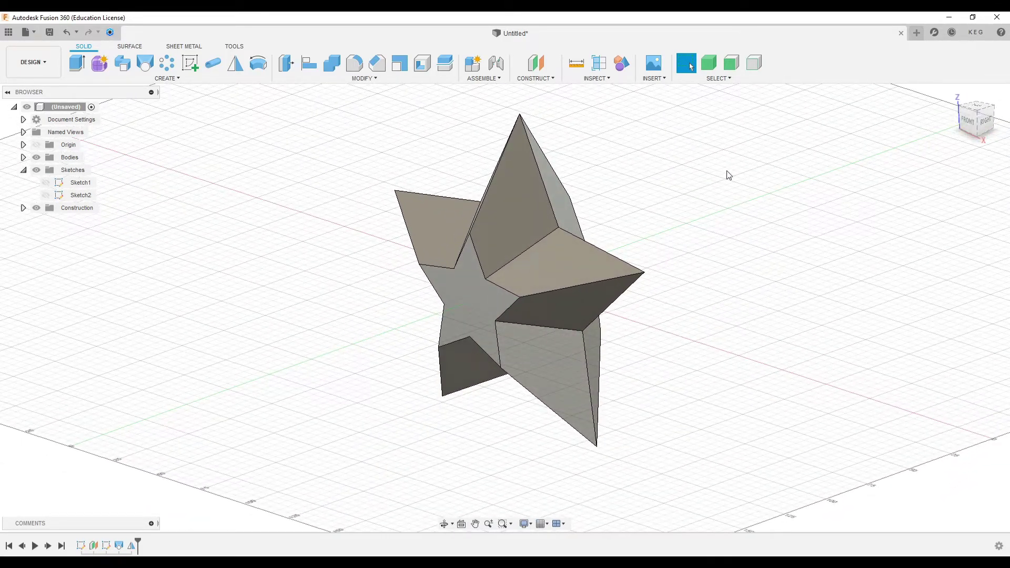
click(326, 79)
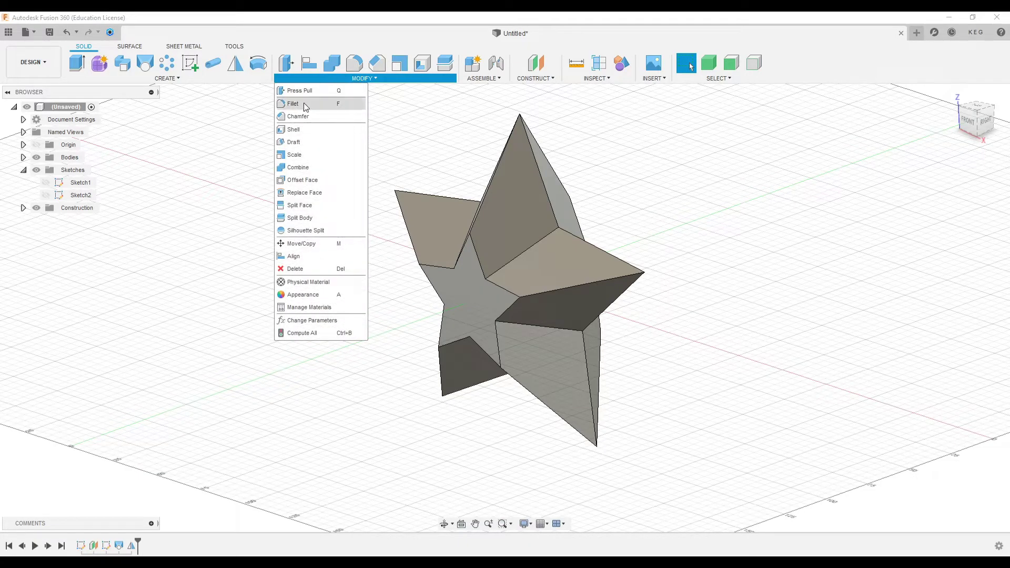
click(314, 168)
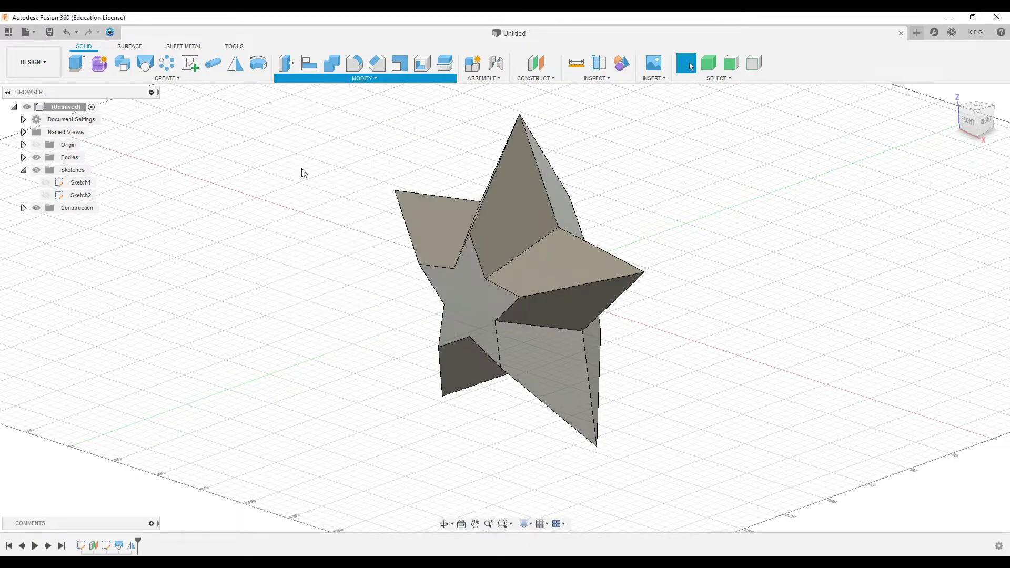
click(509, 226)
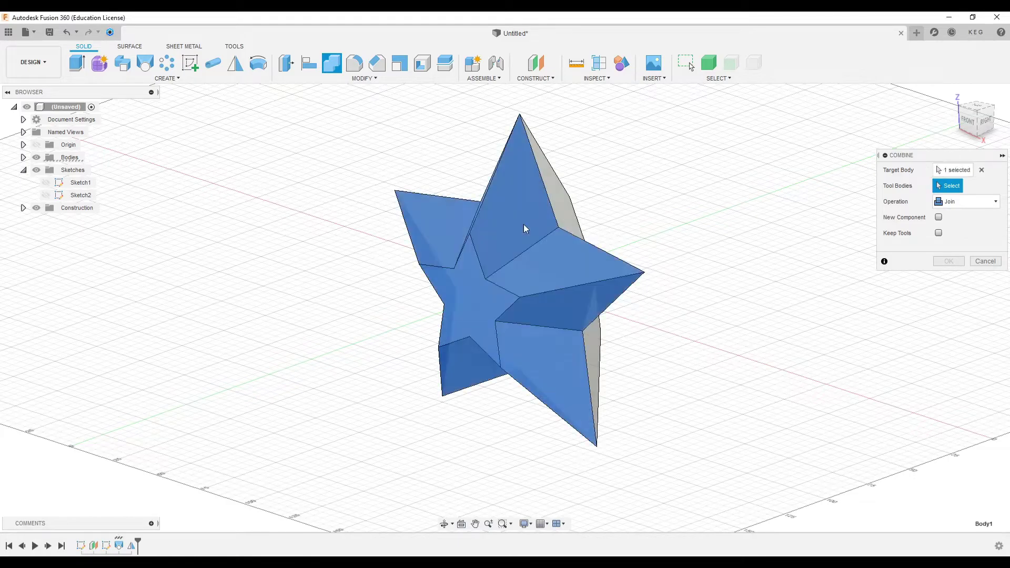
click(563, 204)
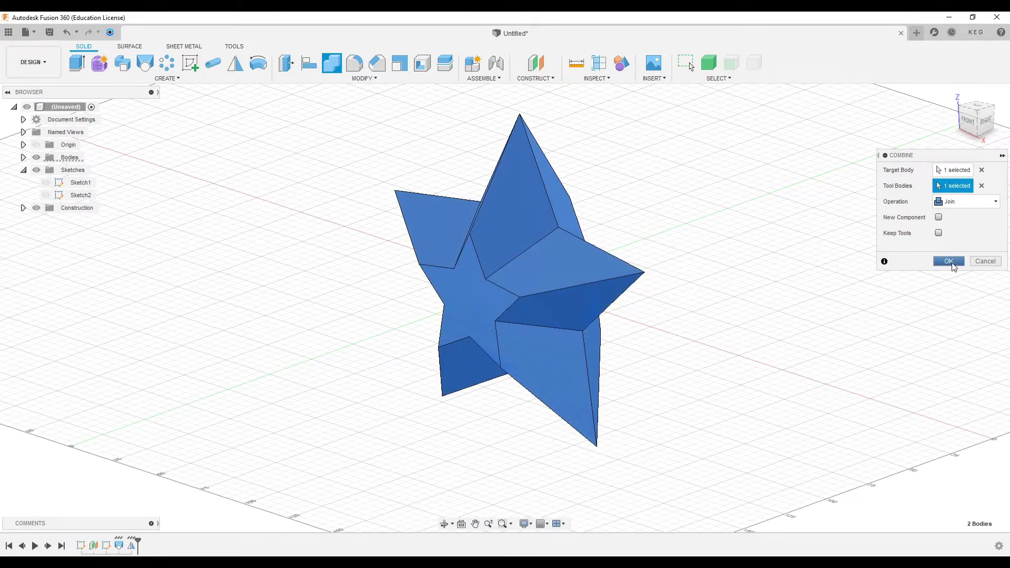
click(950, 262)
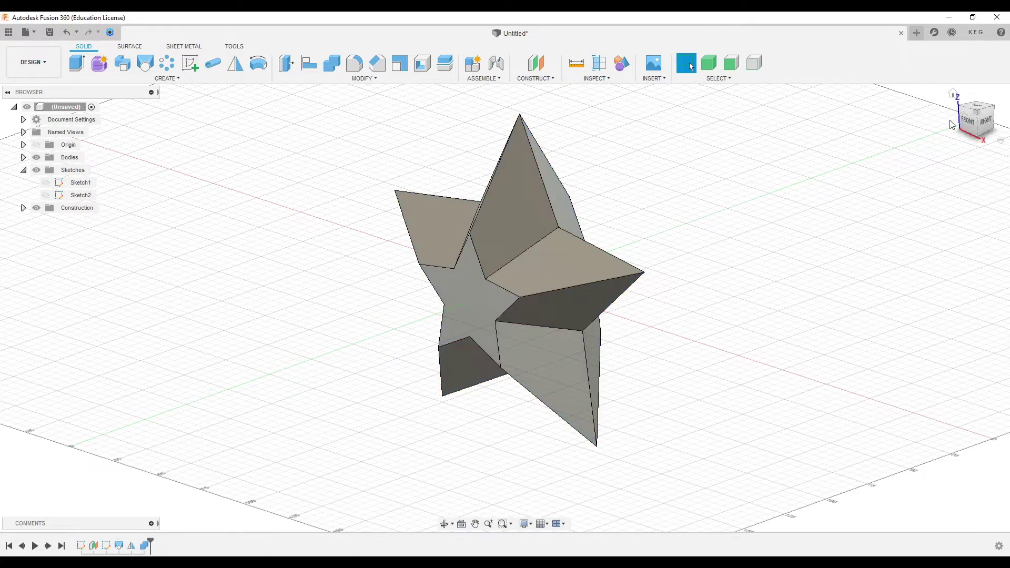
Start a Shell and select the small star faces on the front and back of the body as the openings.
click(977, 124)
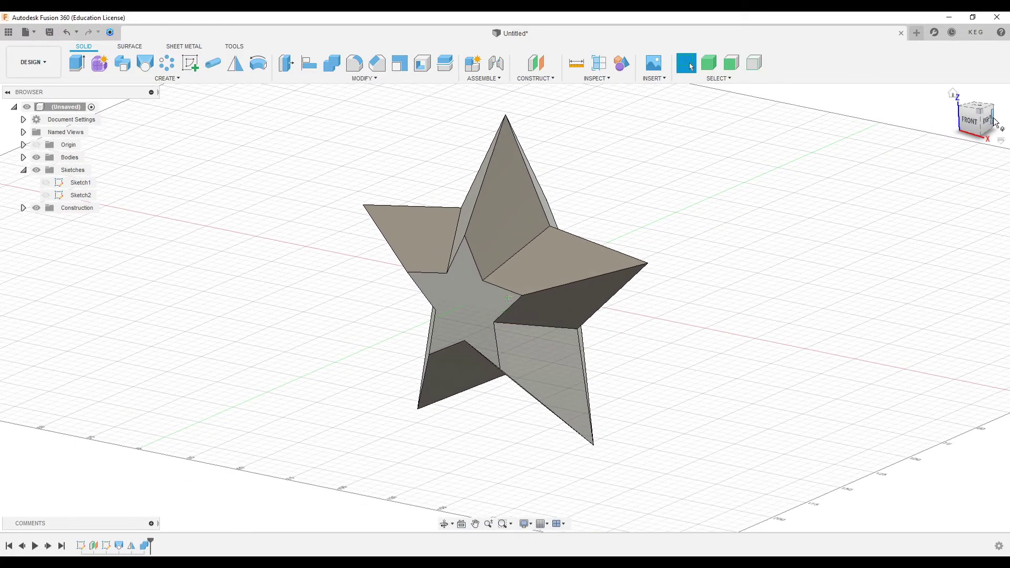
click(372, 80)
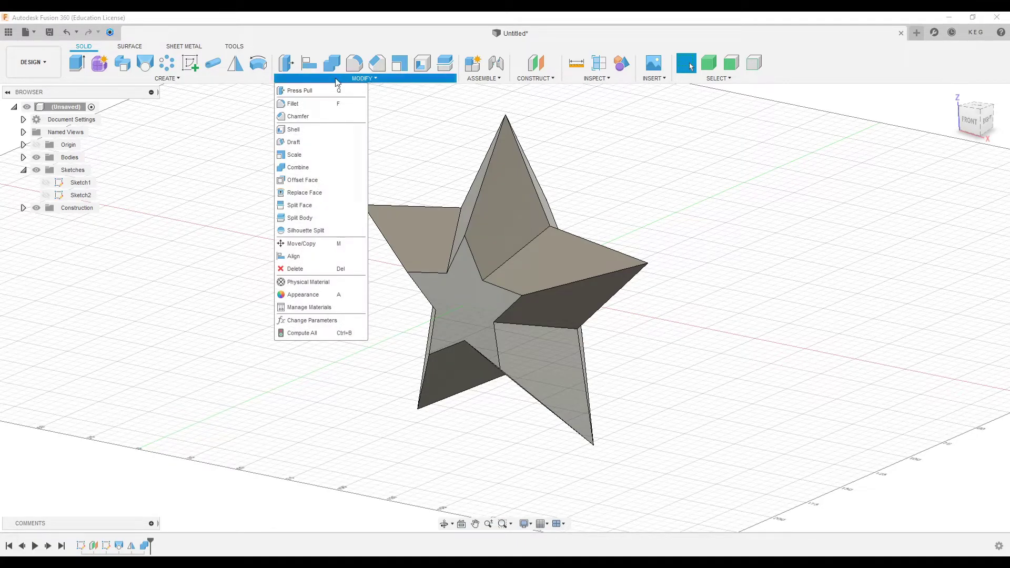
click(303, 130)
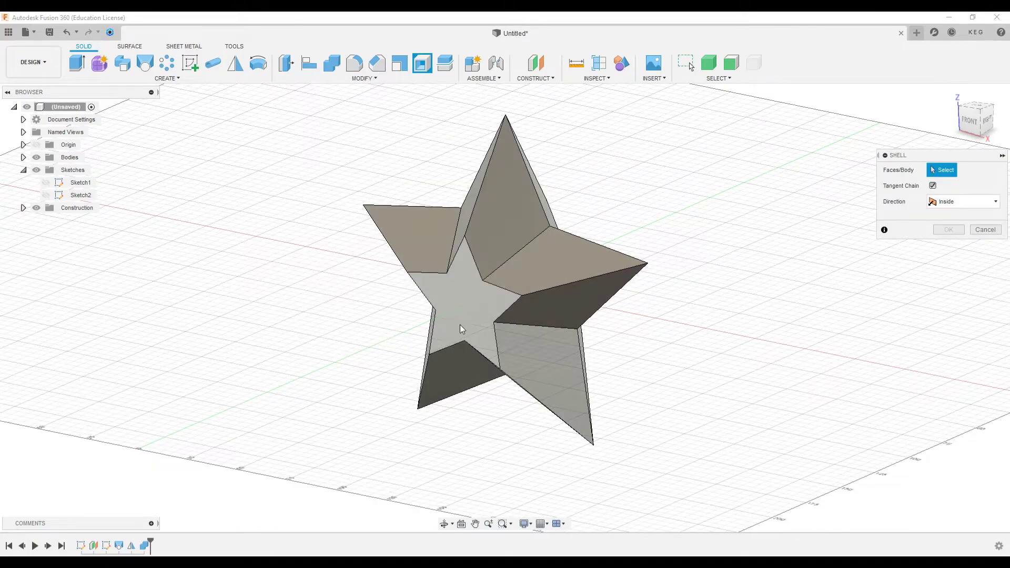
click(474, 295)
drag(982, 126, 913, 129)
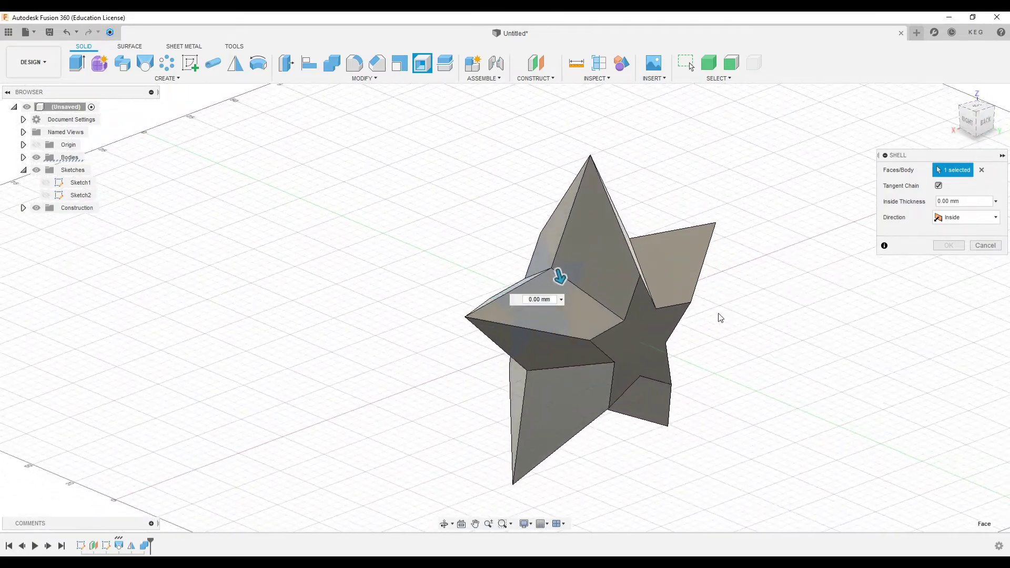
click(659, 324)
Set the shell's inside thickness to 2 mm and finish hollowing the star.
drag(971, 125, 1009, 118)
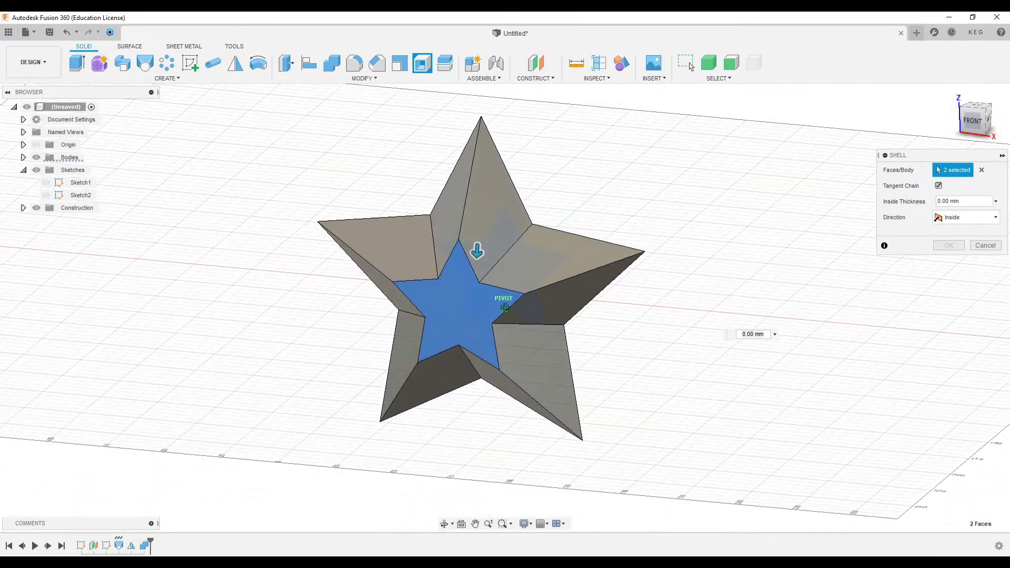
scroll(392, 339, up, 4)
scroll(551, 262, up, 3)
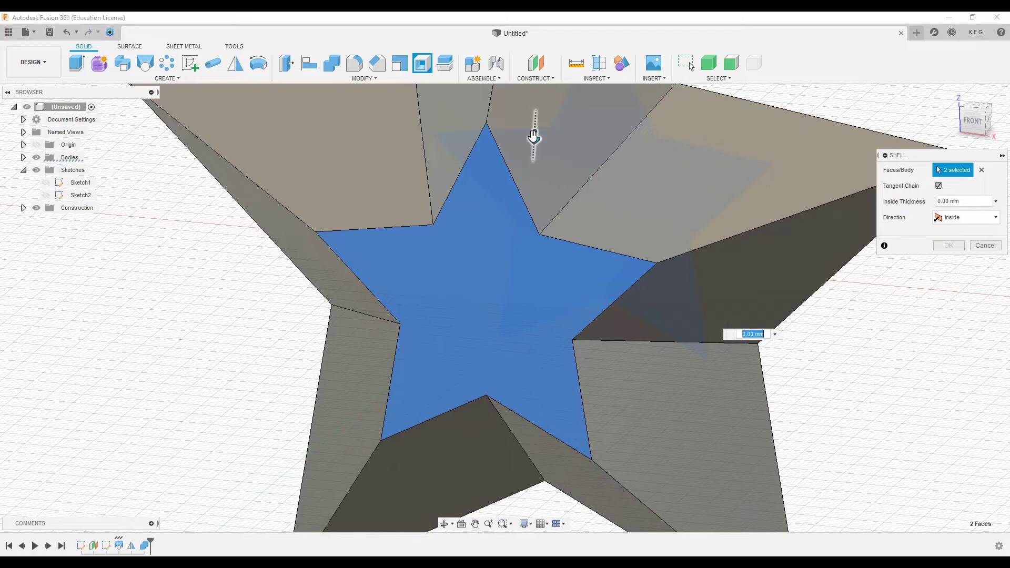
mouse_move(533, 138)
mouse_down()
mouse_move(533, 167)
mouse_move(535, 151)
mouse_up()
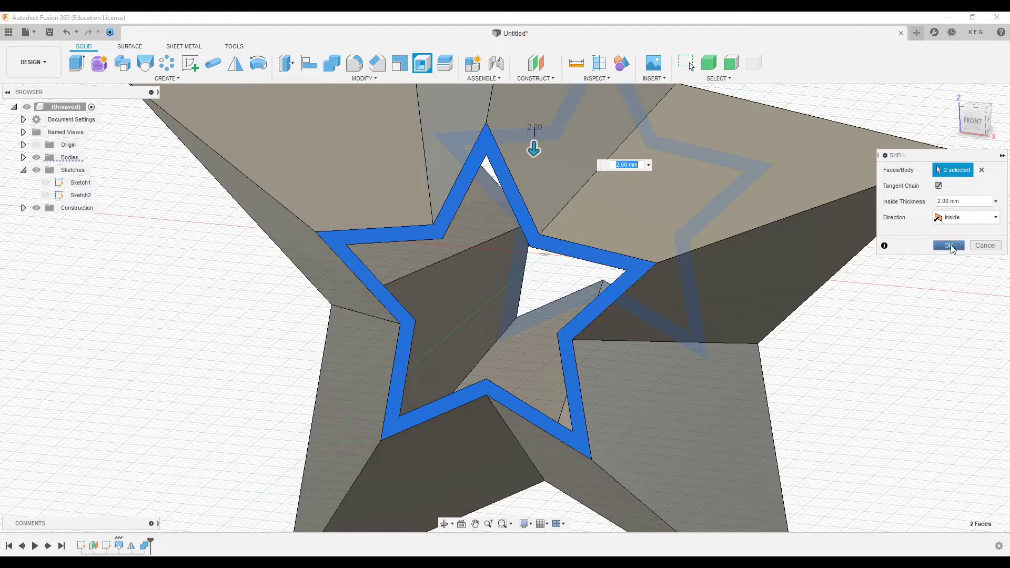
click(948, 245)
scroll(570, 349, down, 5)
scroll(406, 371, down, 4)
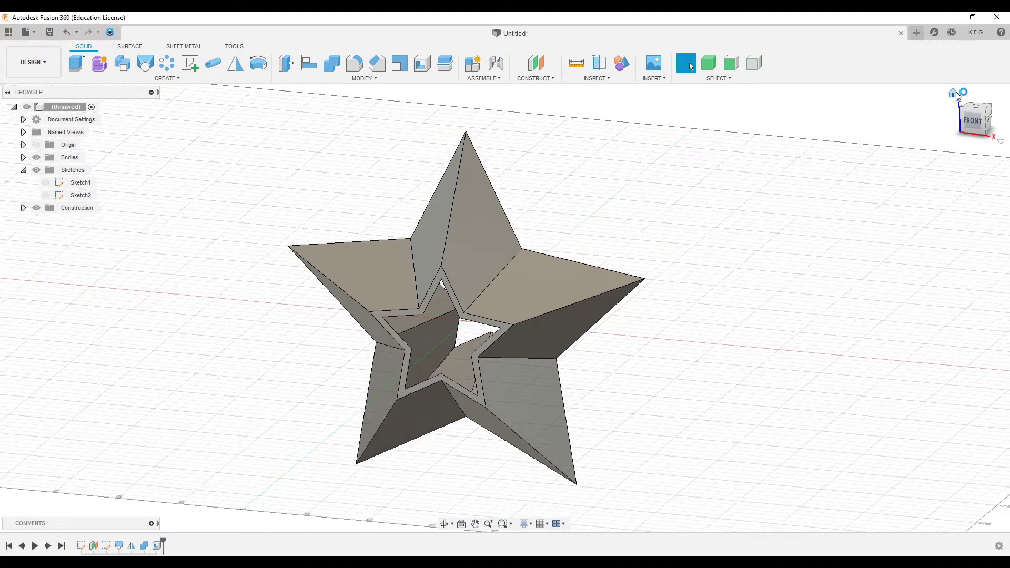
Collapse the Sketches folder, expand Bodies, and open the context options for Body1.
click(955, 94)
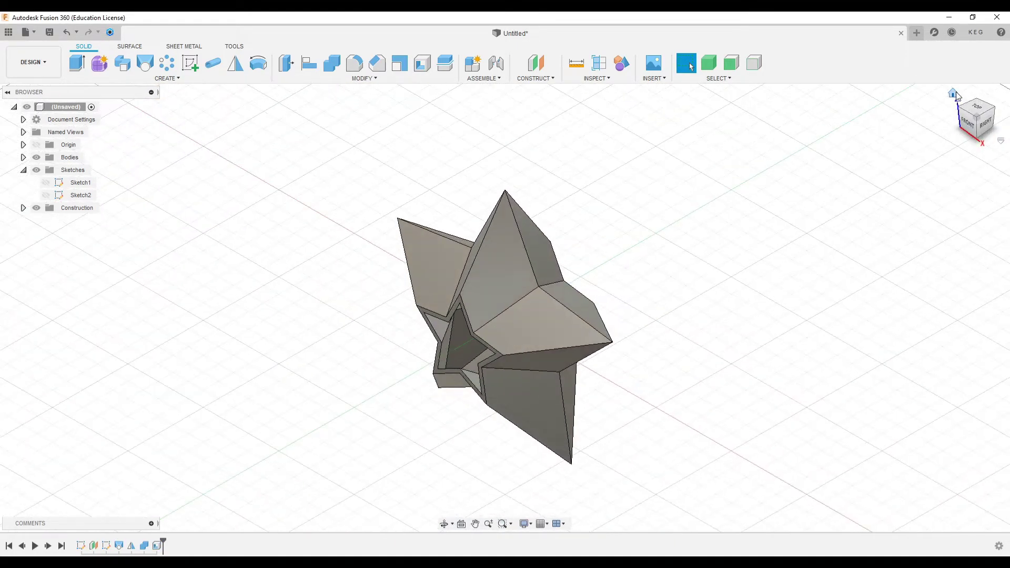
click(965, 123)
mouse_move(964, 126)
mouse_down()
mouse_move(1000, 130)
mouse_move(842, 125)
mouse_move(974, 130)
mouse_move(969, 120)
mouse_move(980, 121)
mouse_up()
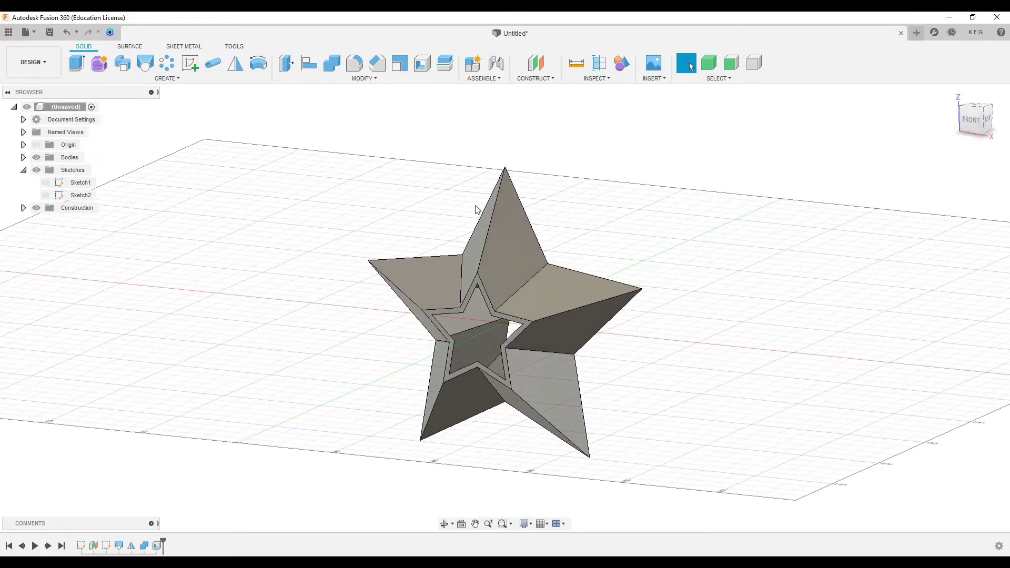
click(24, 170)
click(24, 157)
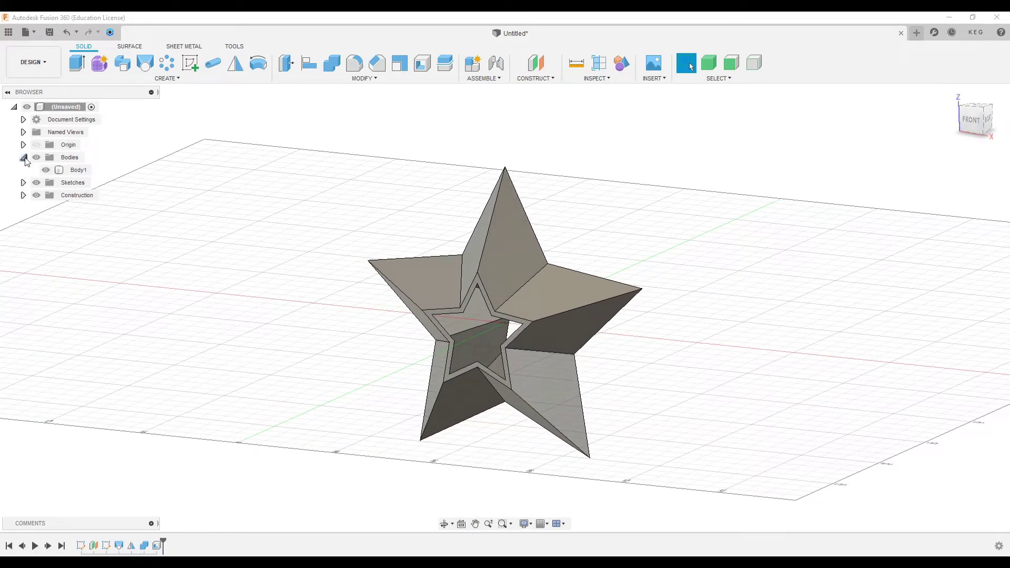
right_click(79, 172)
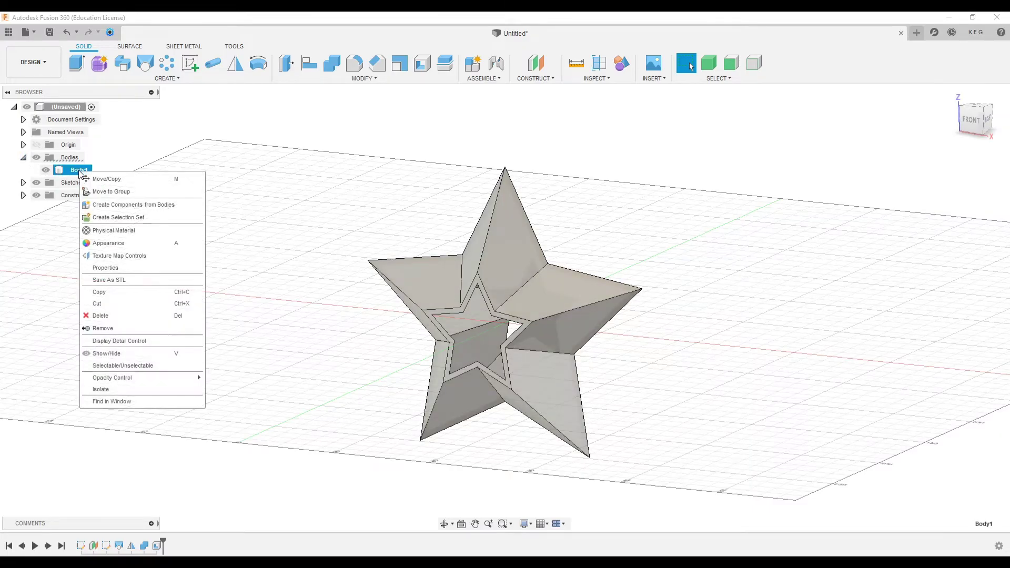